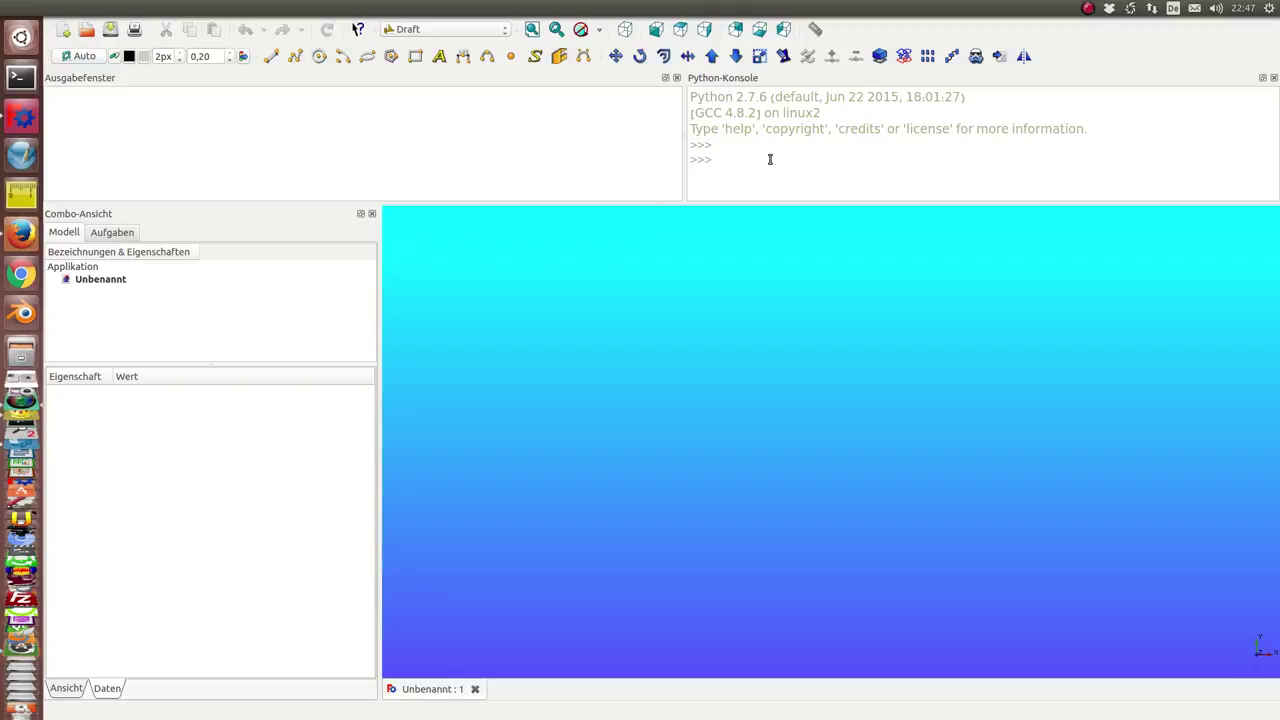
Run the pasted makeWire/B-spline script in the Python console to build MySpline and DWire, then fit them in view.
click(770, 159)
key(ctrl+v)
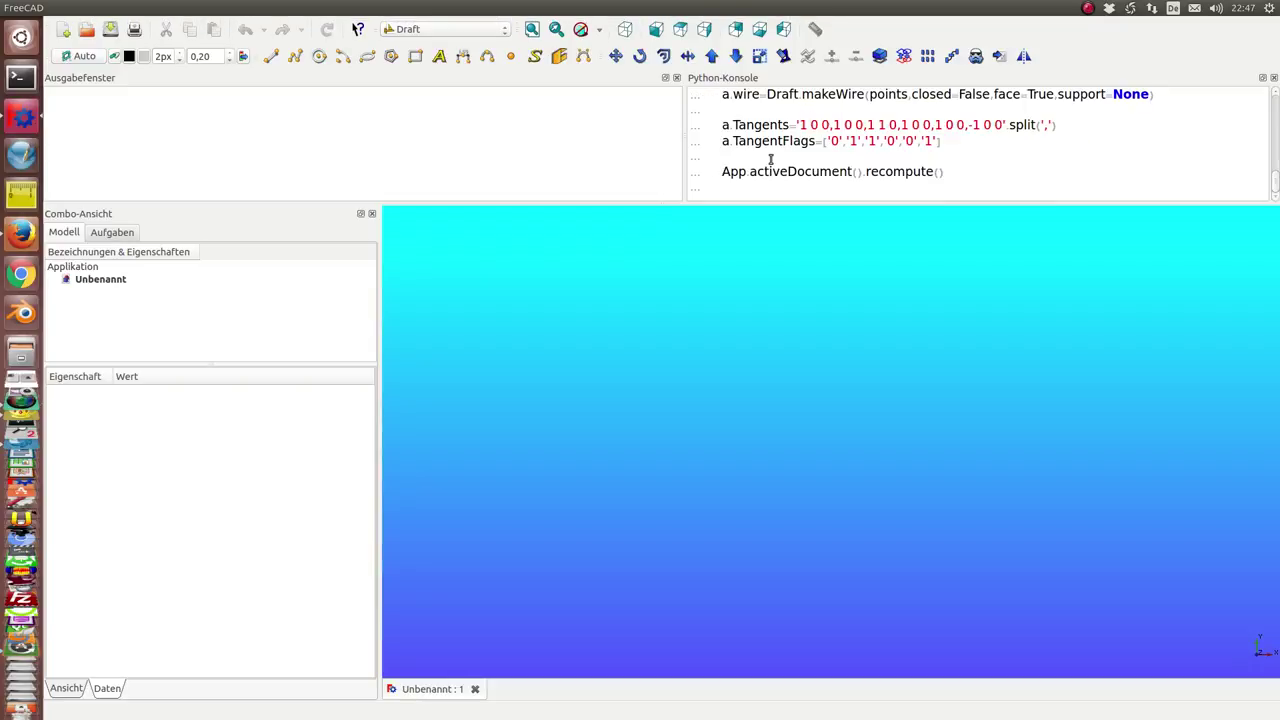
key(Return)
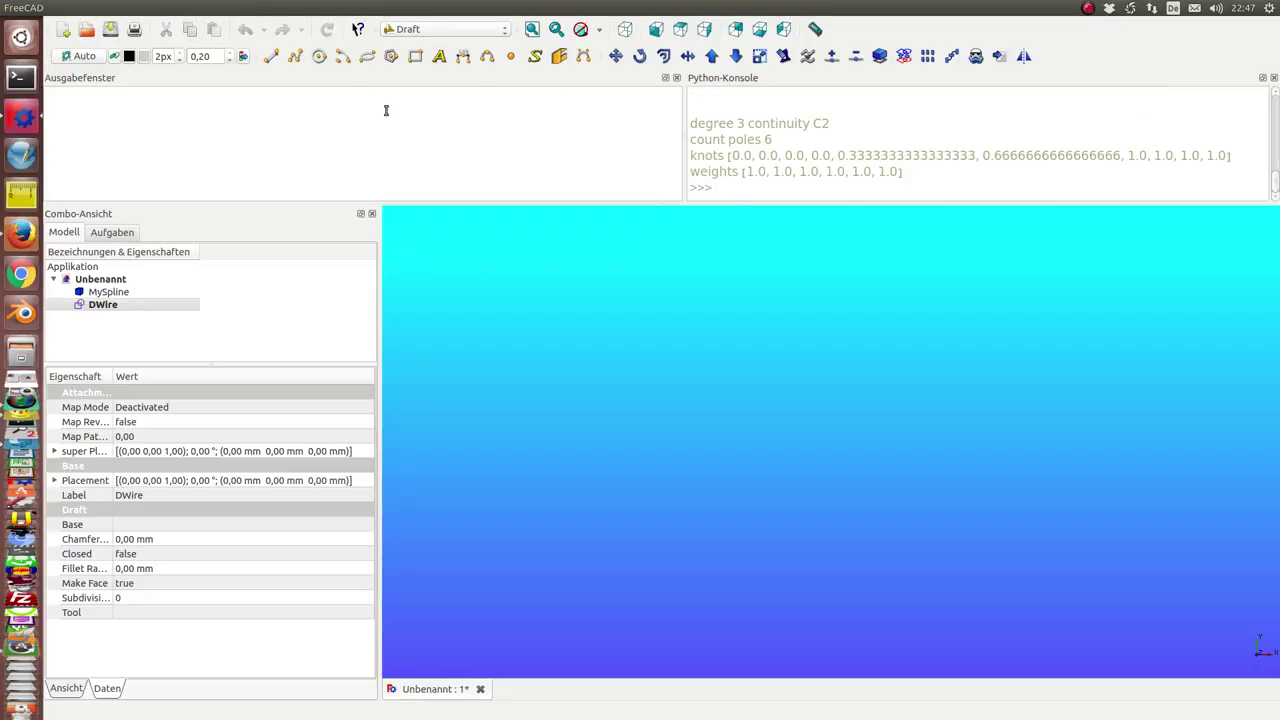
click(532, 29)
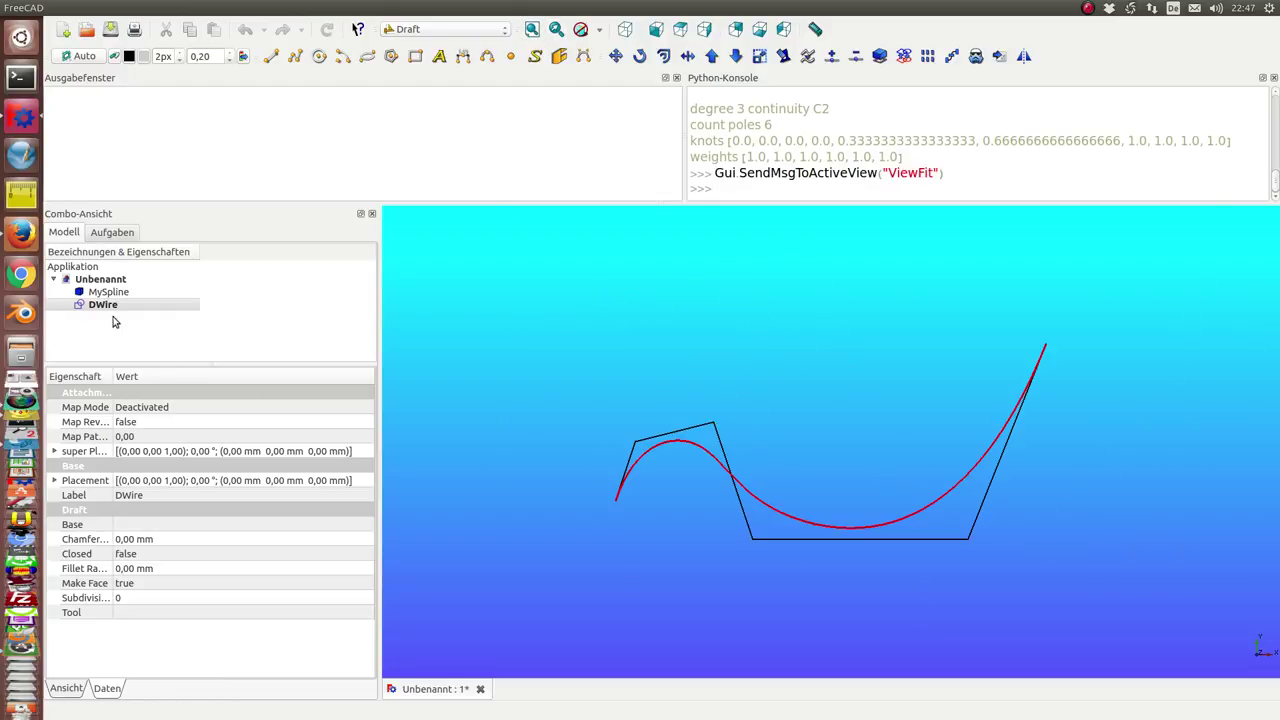
Switch MySpline's mode to approximate and recompute the document.
click(108, 292)
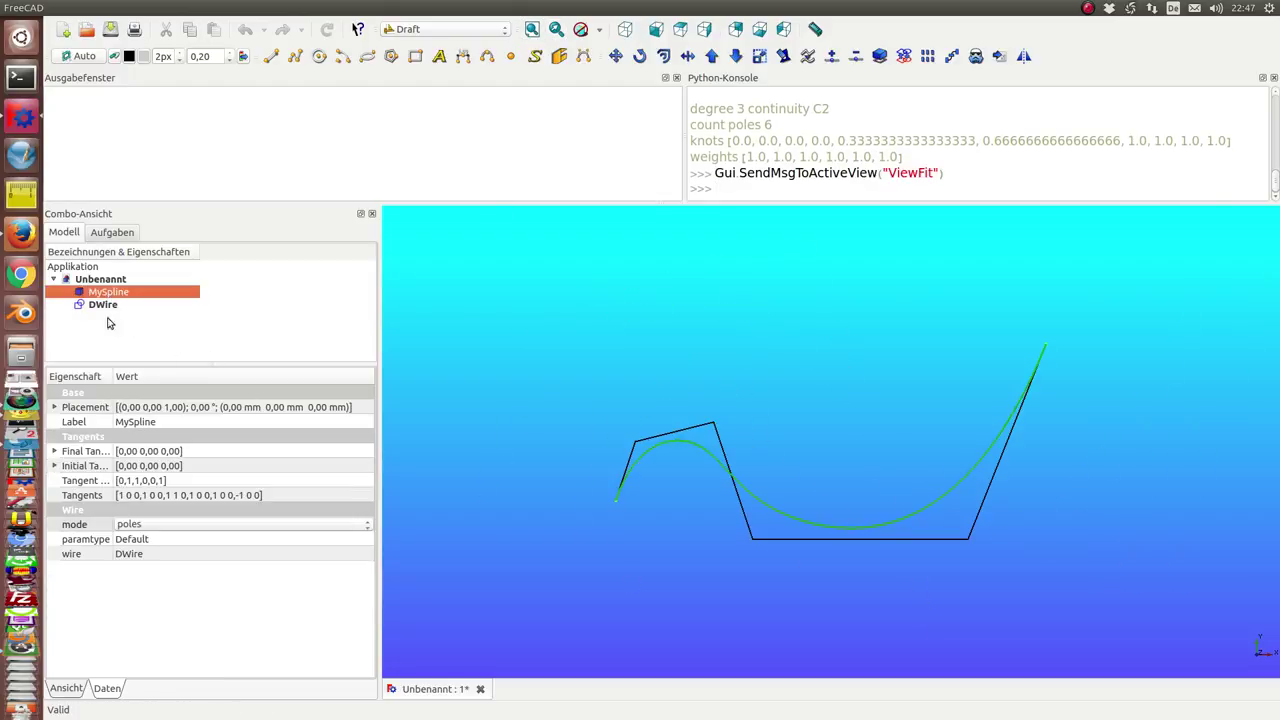
click(183, 530)
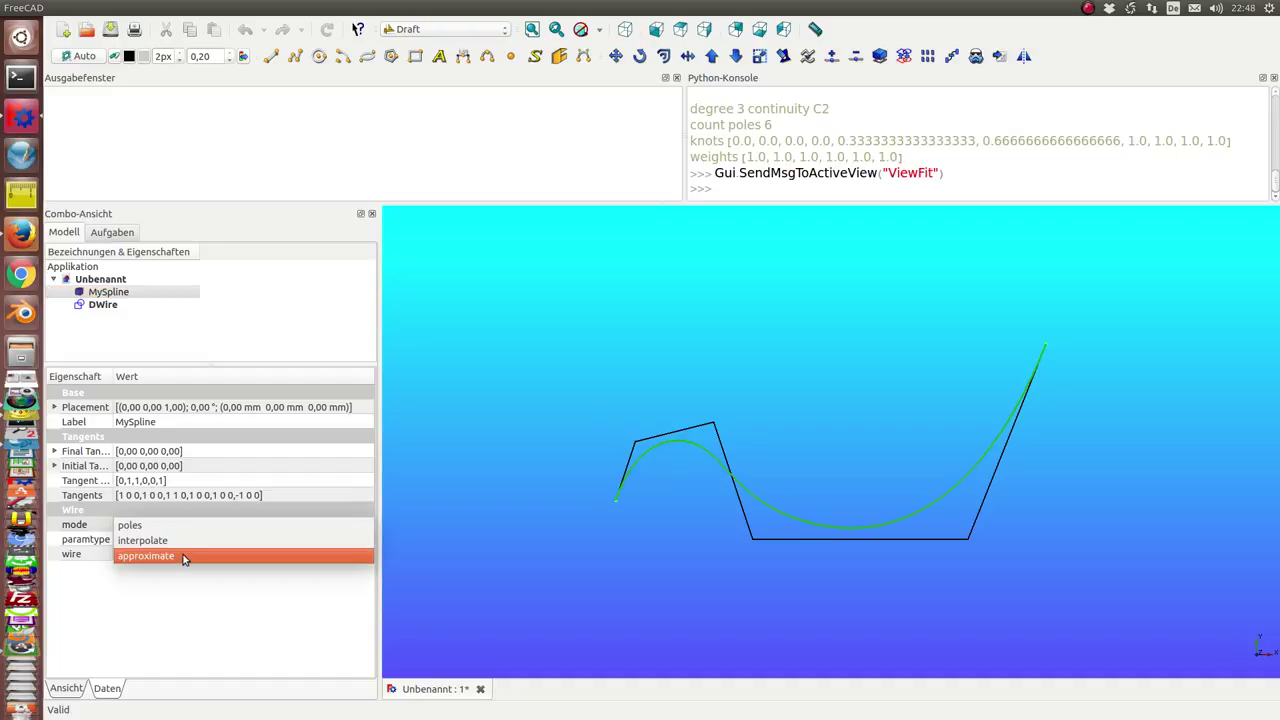
click(183, 557)
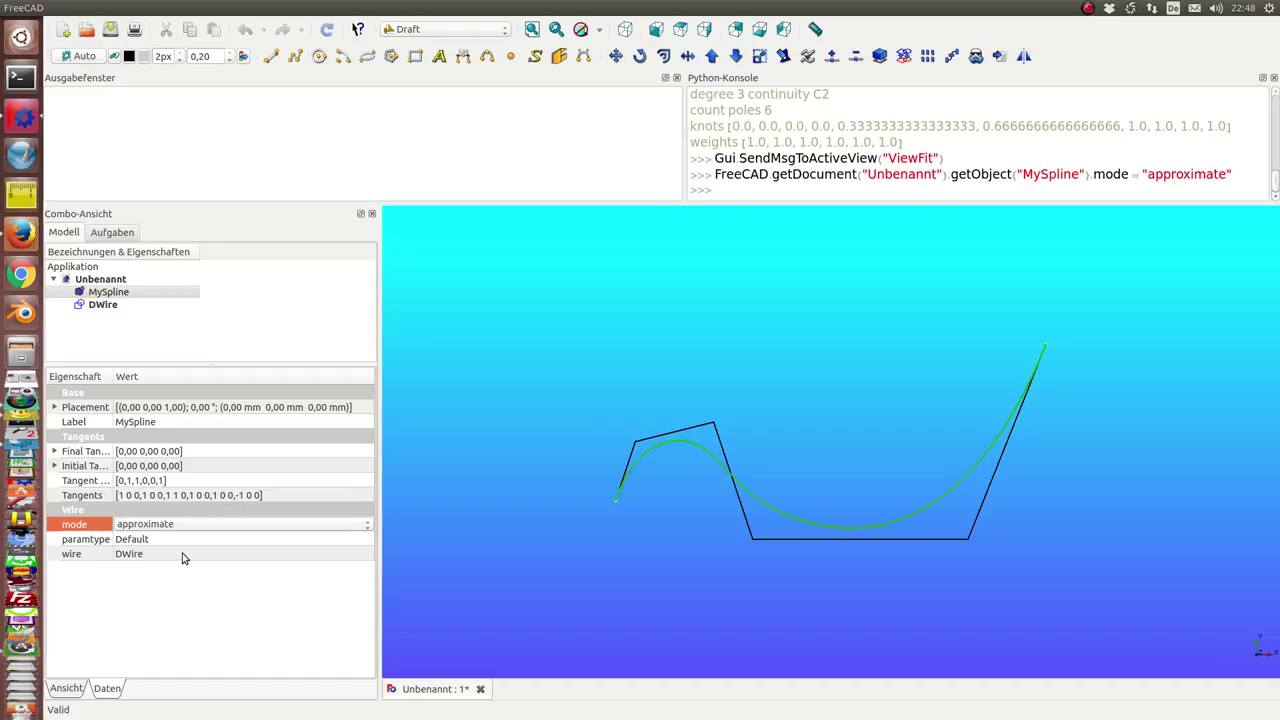
click(327, 29)
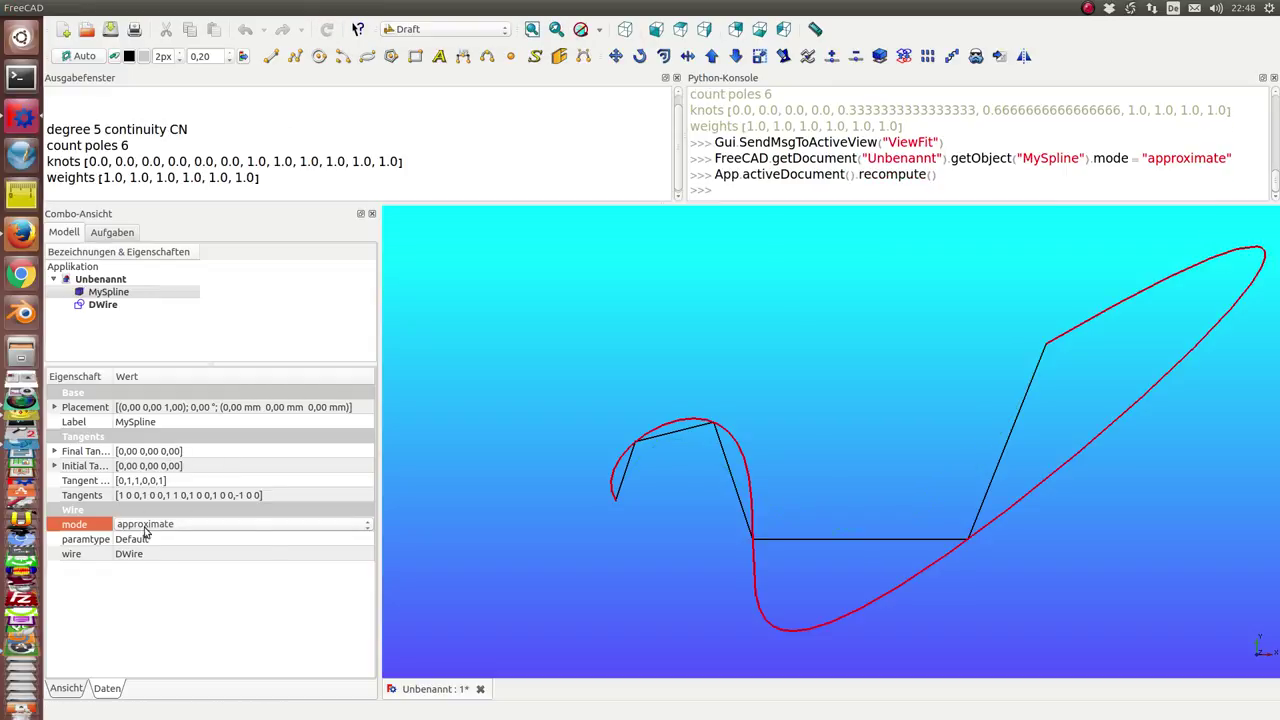
Try Centripetal, Uniform and ChordLength paramtypes, then return MySpline's mode to interpolate.
click(195, 539)
scroll(195, 539, down, 1)
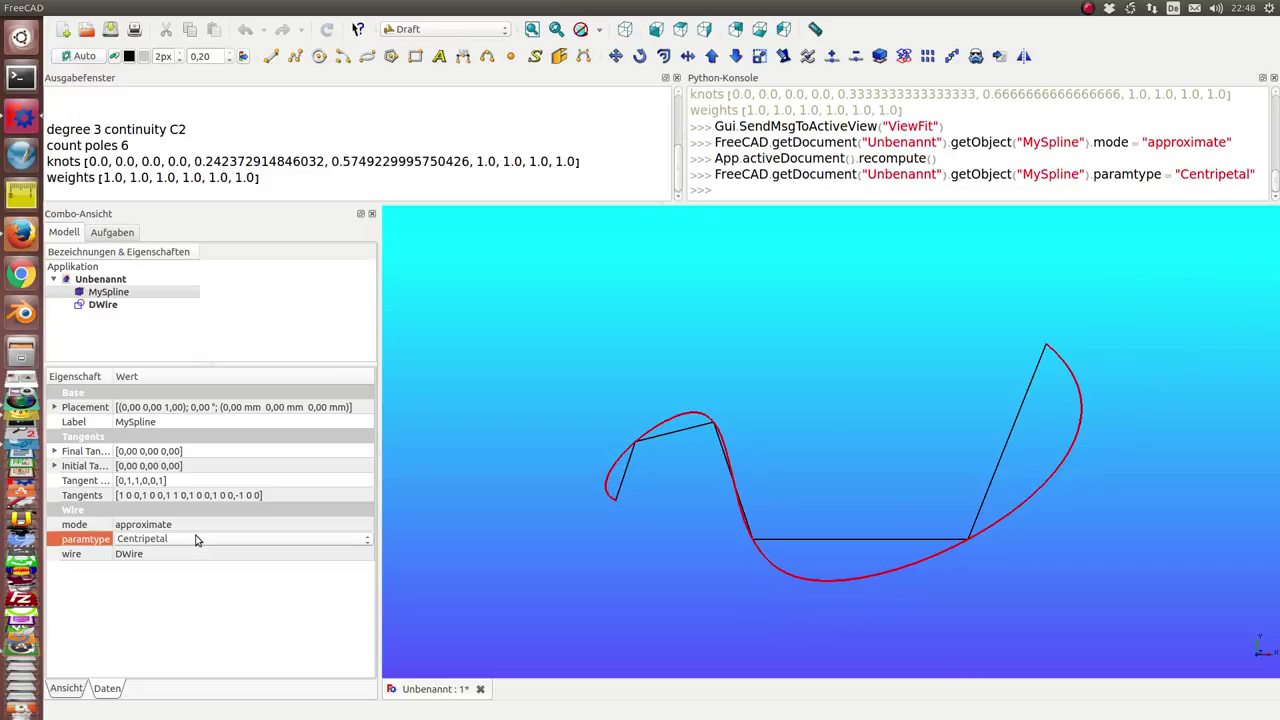
scroll(195, 540, down, 1)
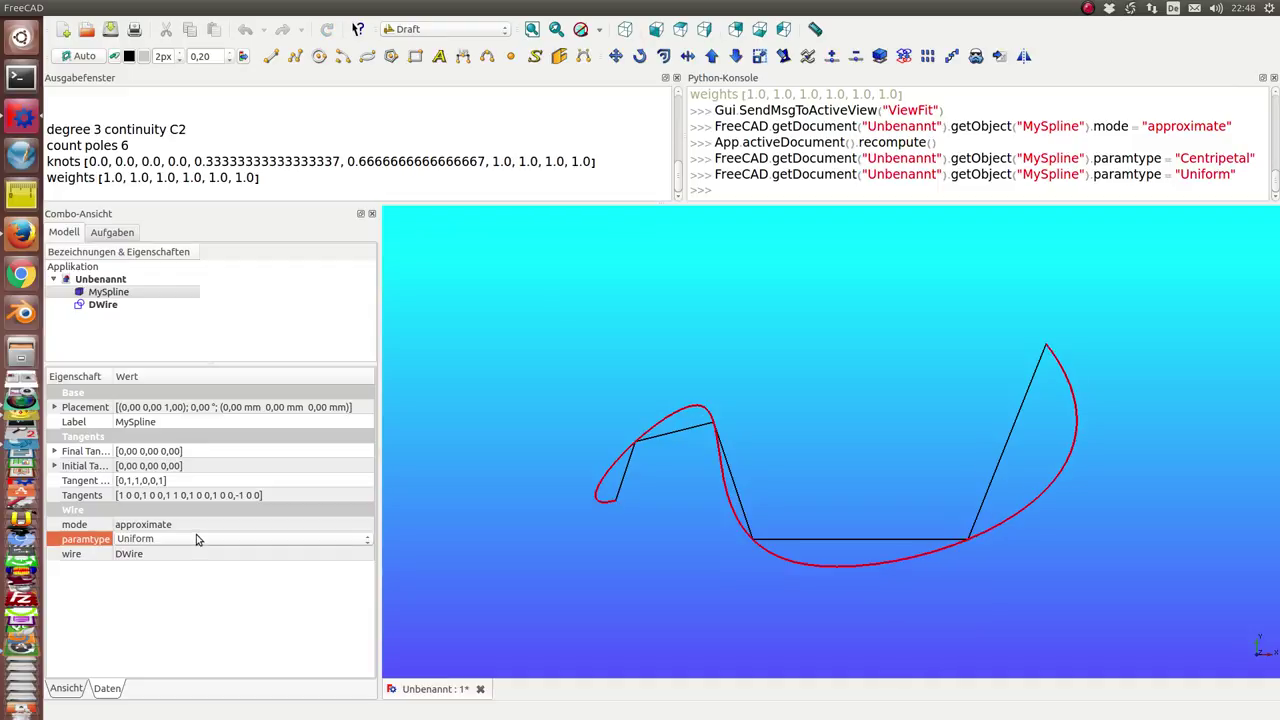
scroll(196, 540, down, 1)
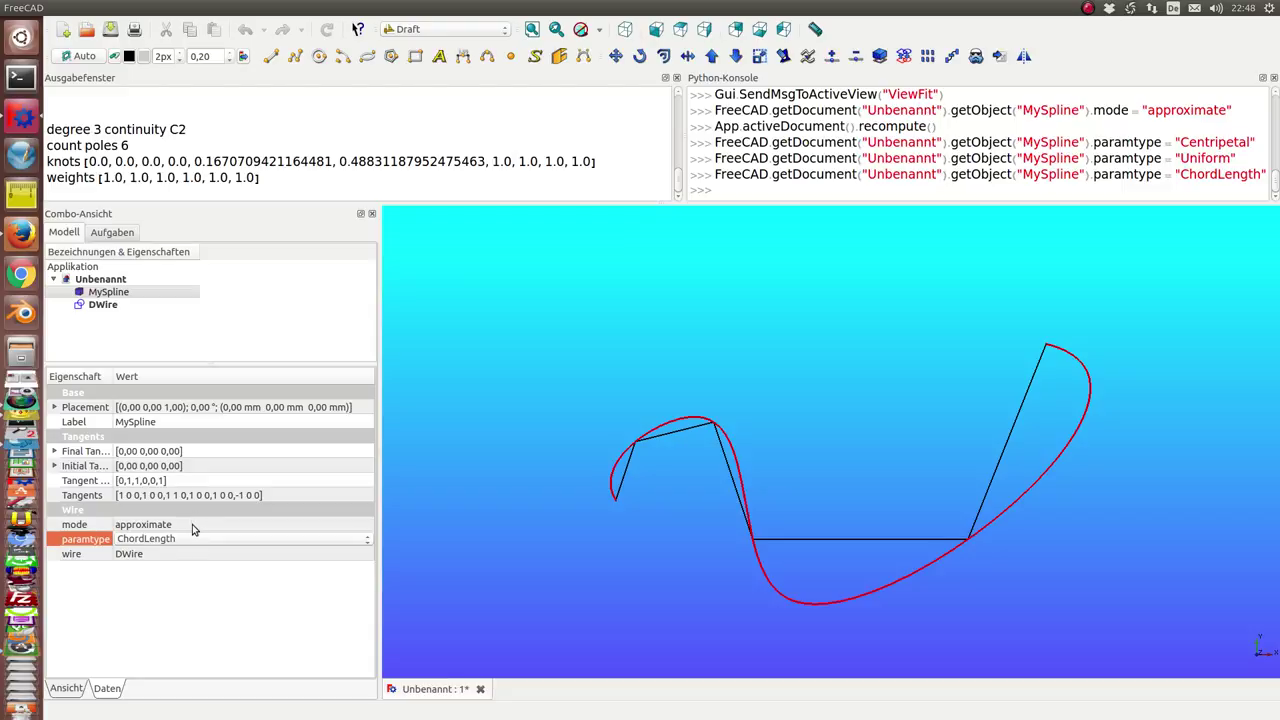
click(192, 524)
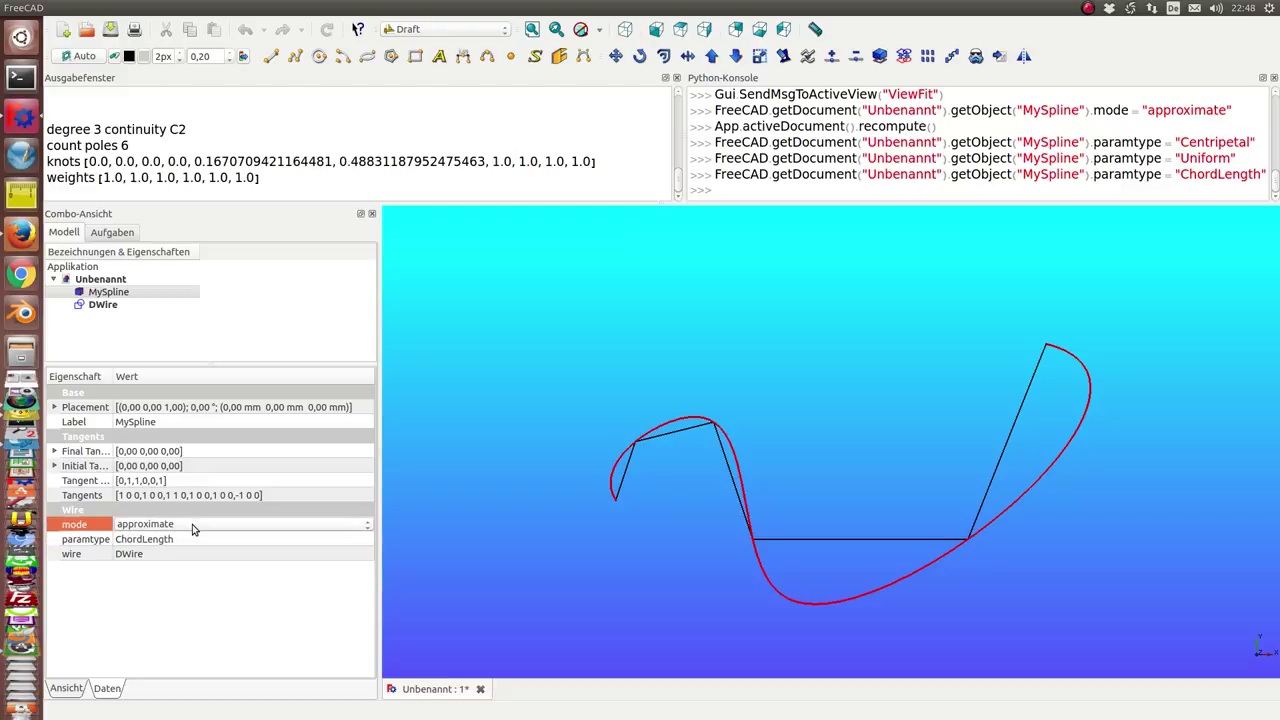
scroll(192, 524, down, 1)
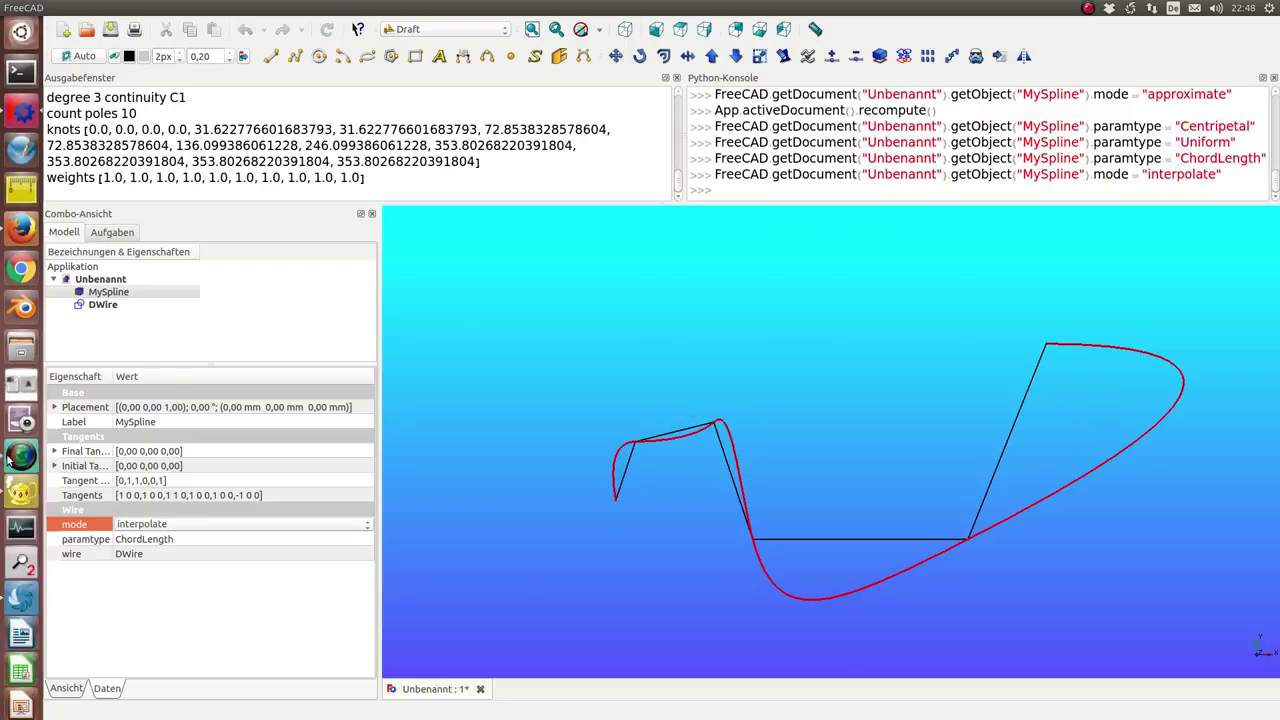
click(222, 481)
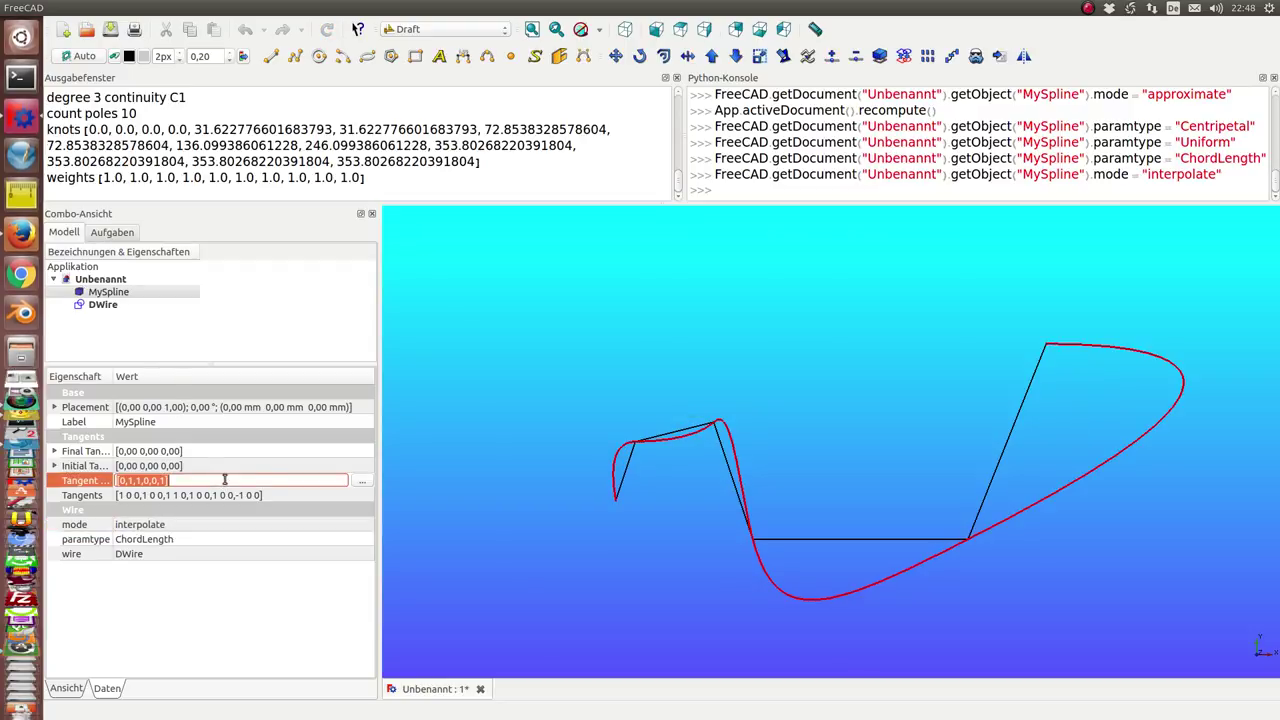
click(362, 484)
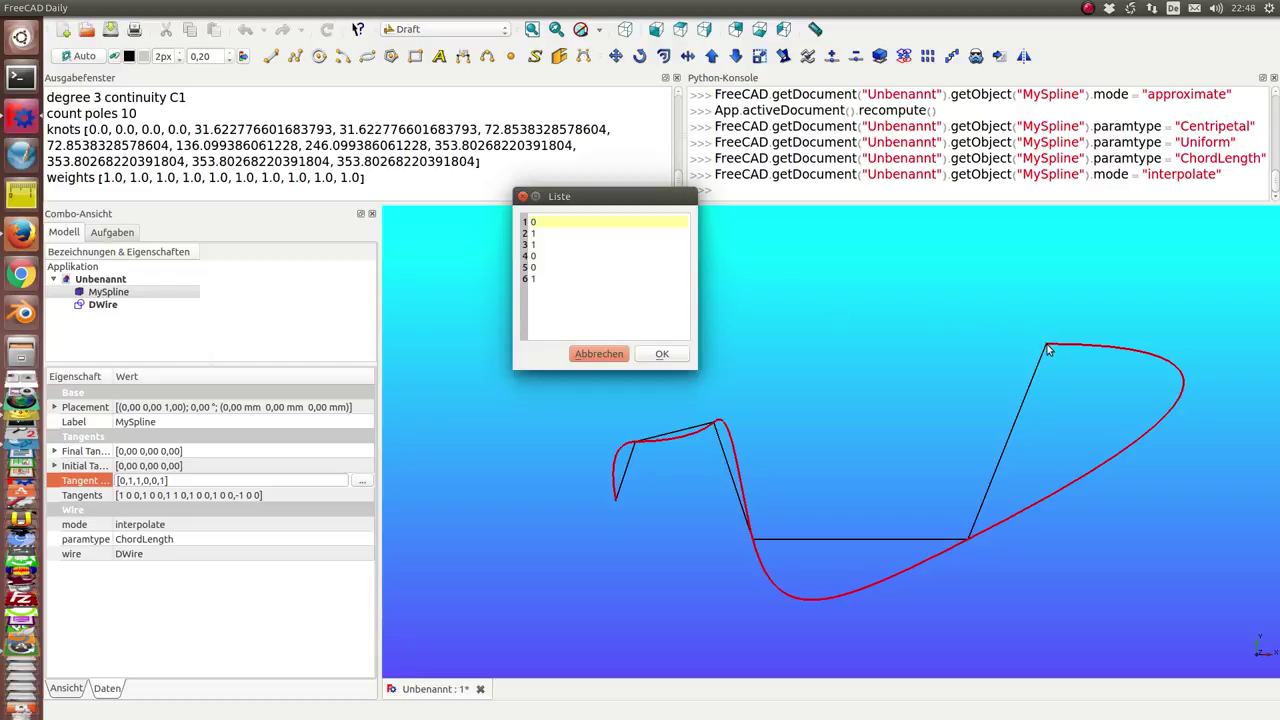
click(666, 356)
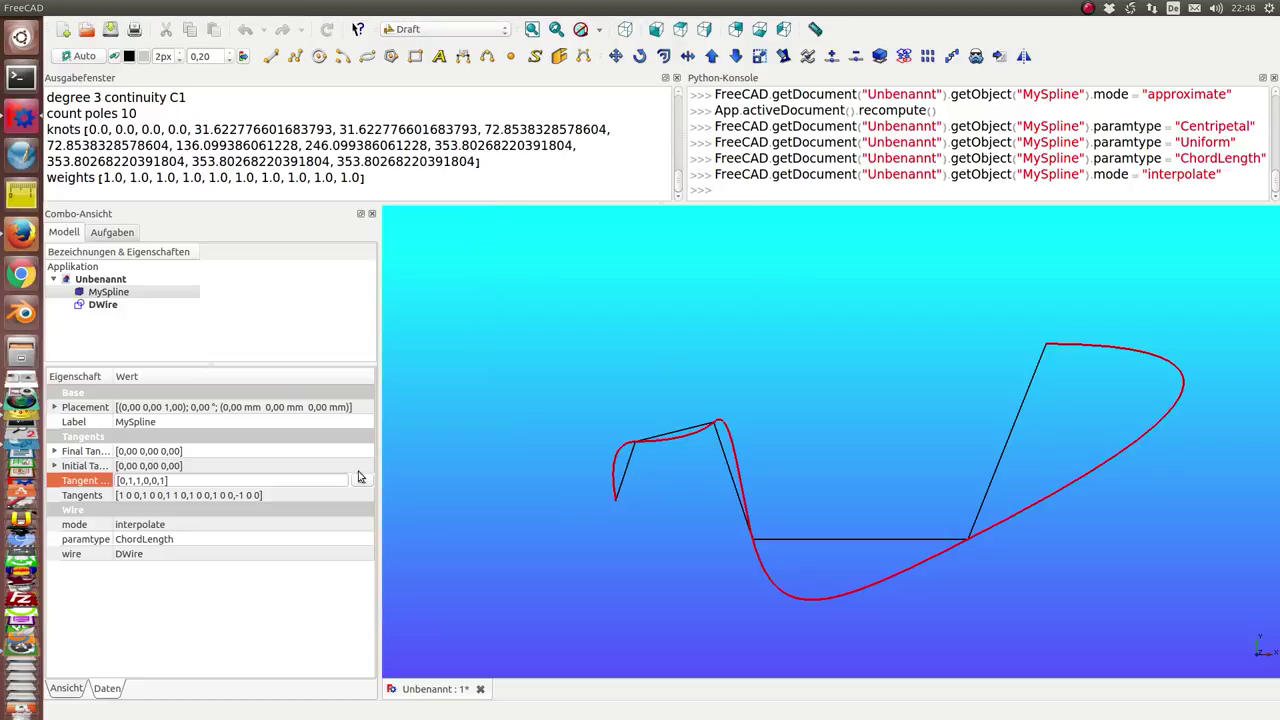
click(364, 482)
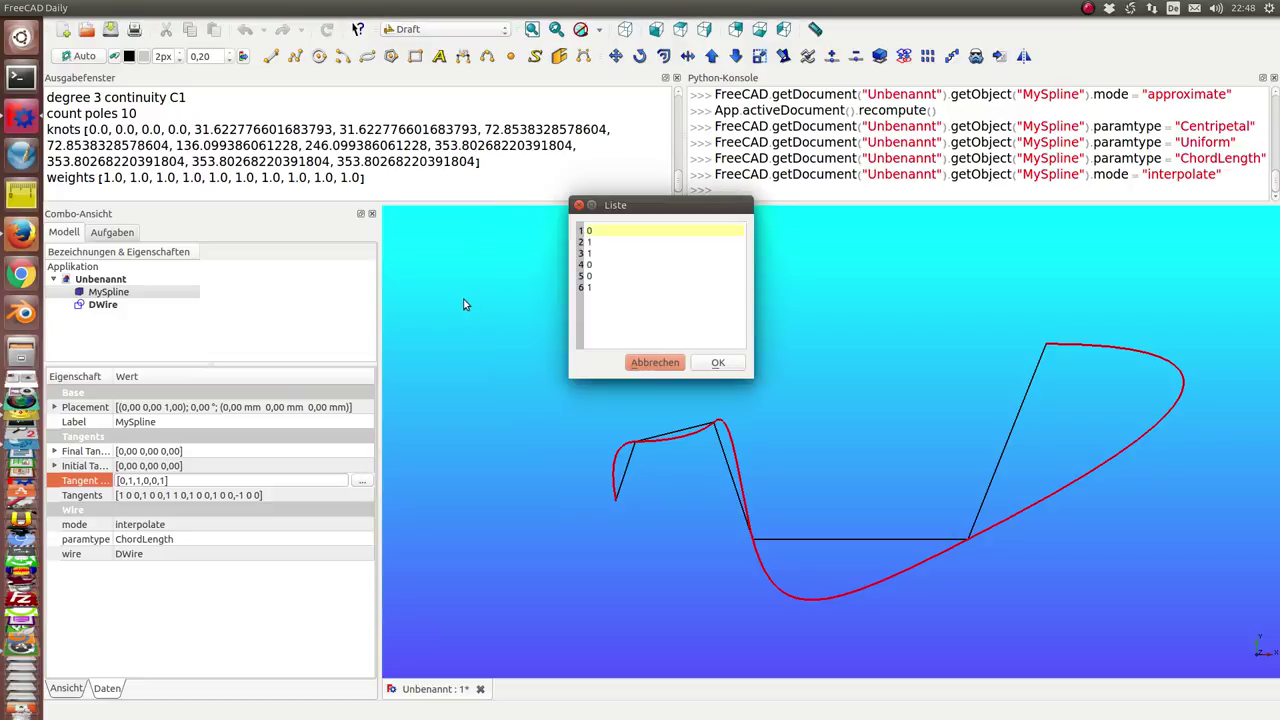
click(657, 364)
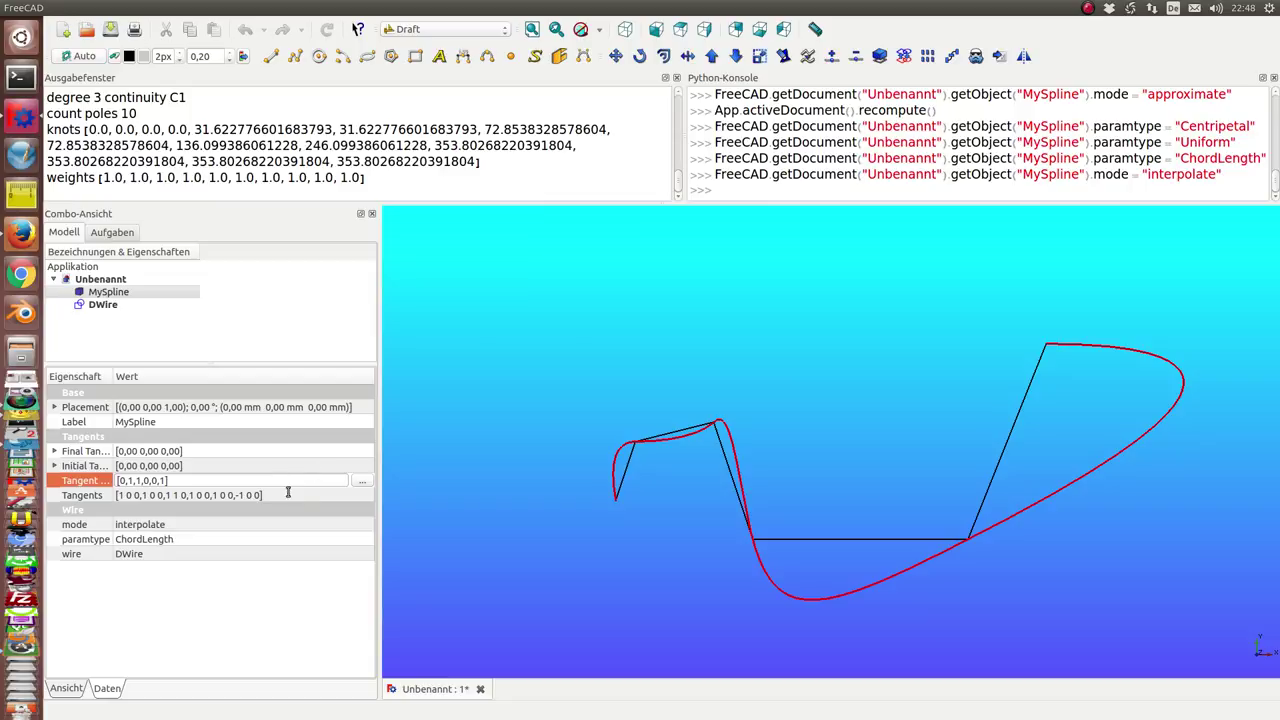
Change MySpline's sixth tangent from -1 0 0 to 1 0 0 and recompute.
click(295, 495)
click(362, 495)
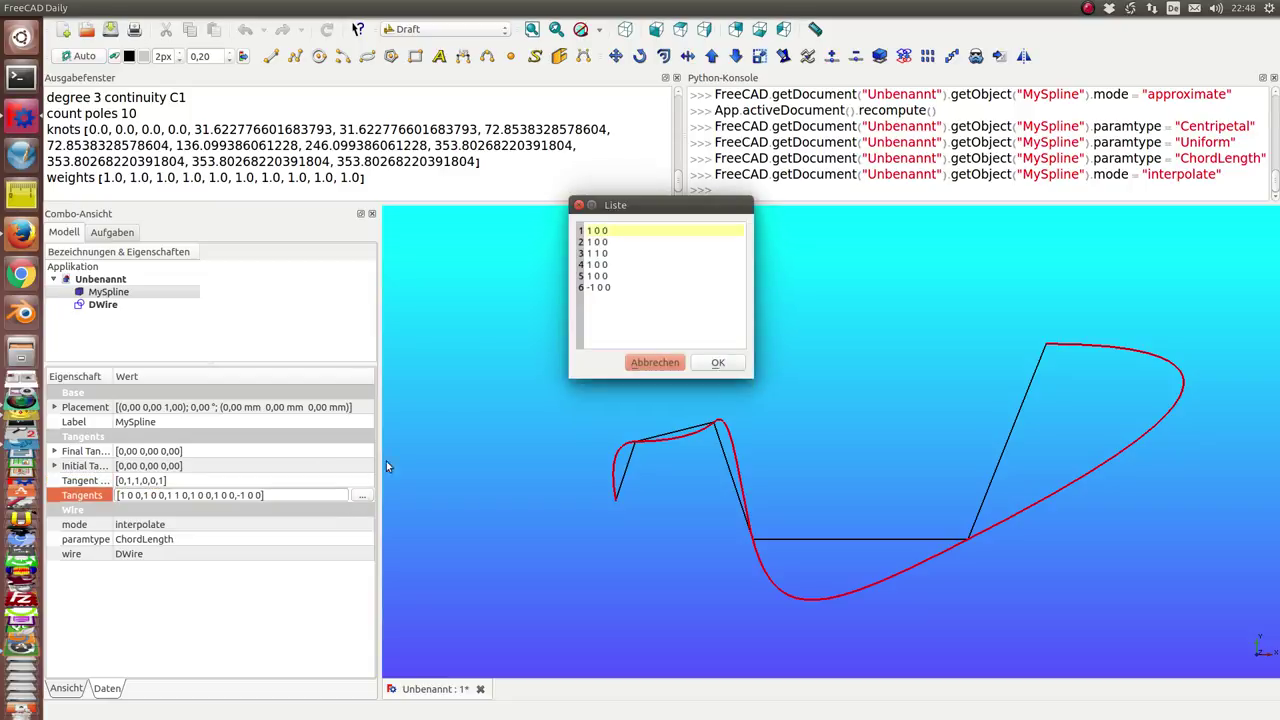
click(597, 287)
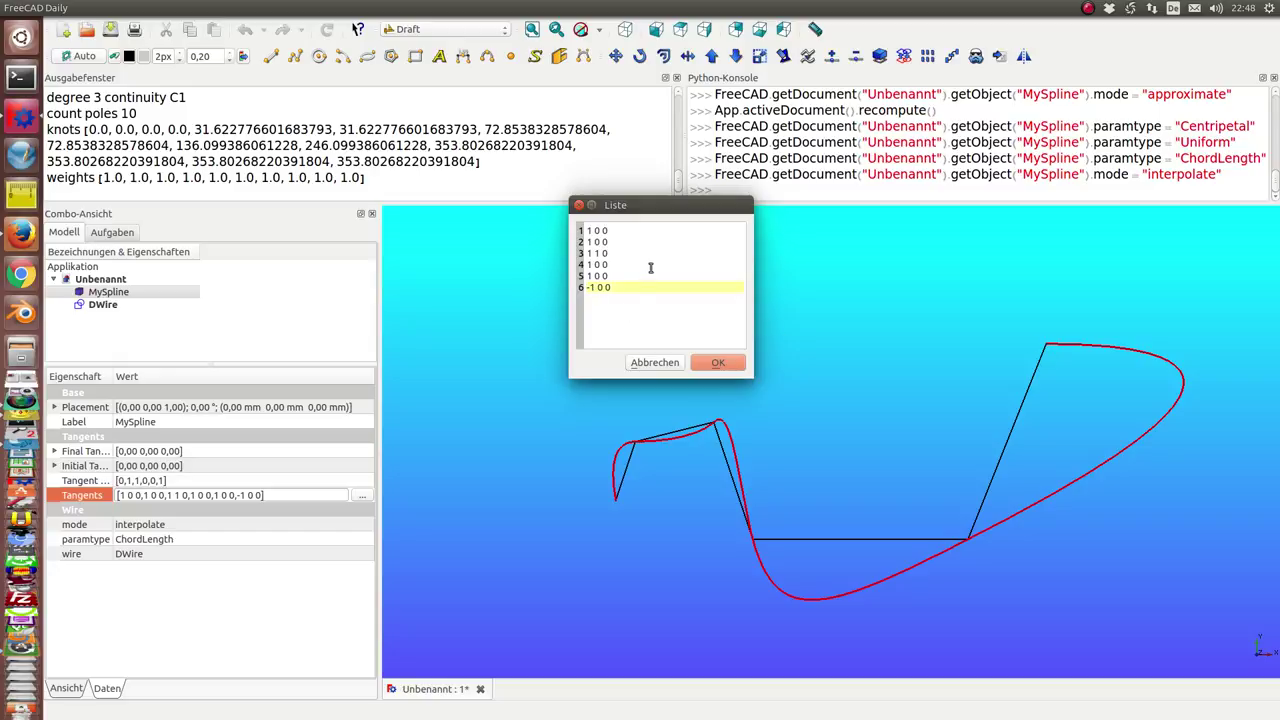
key(BackSpace)
click(706, 364)
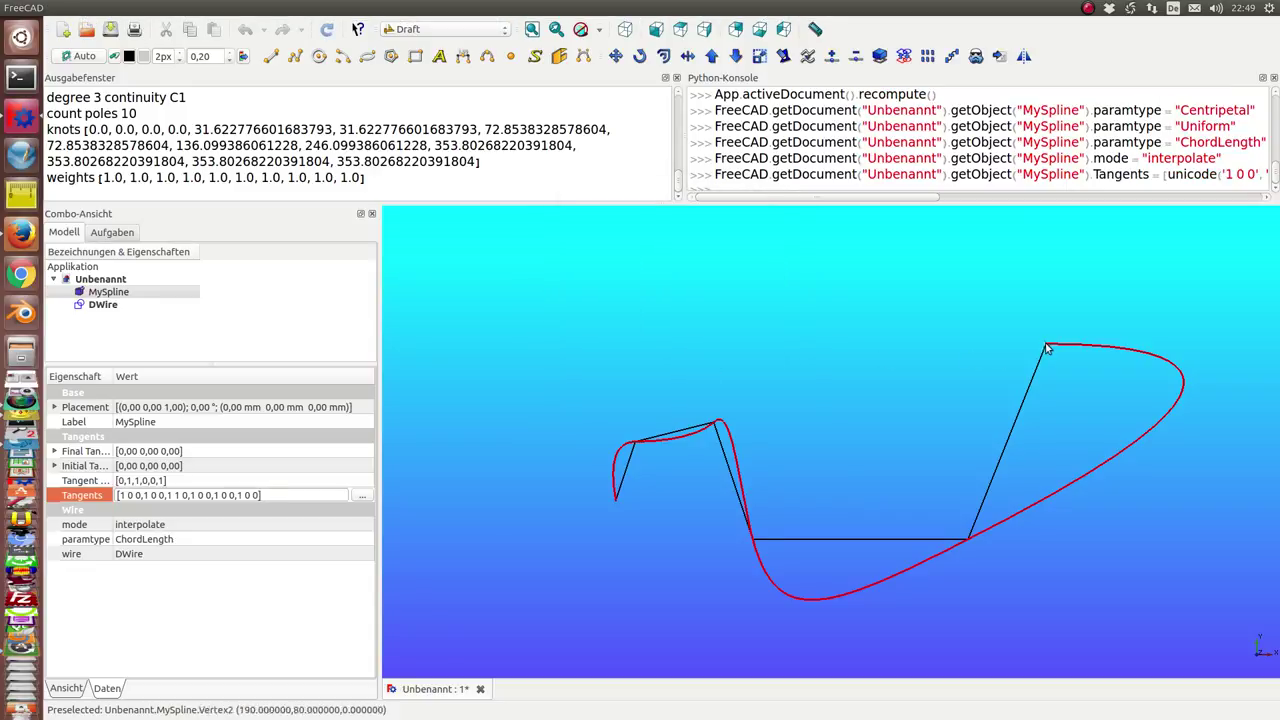
click(332, 33)
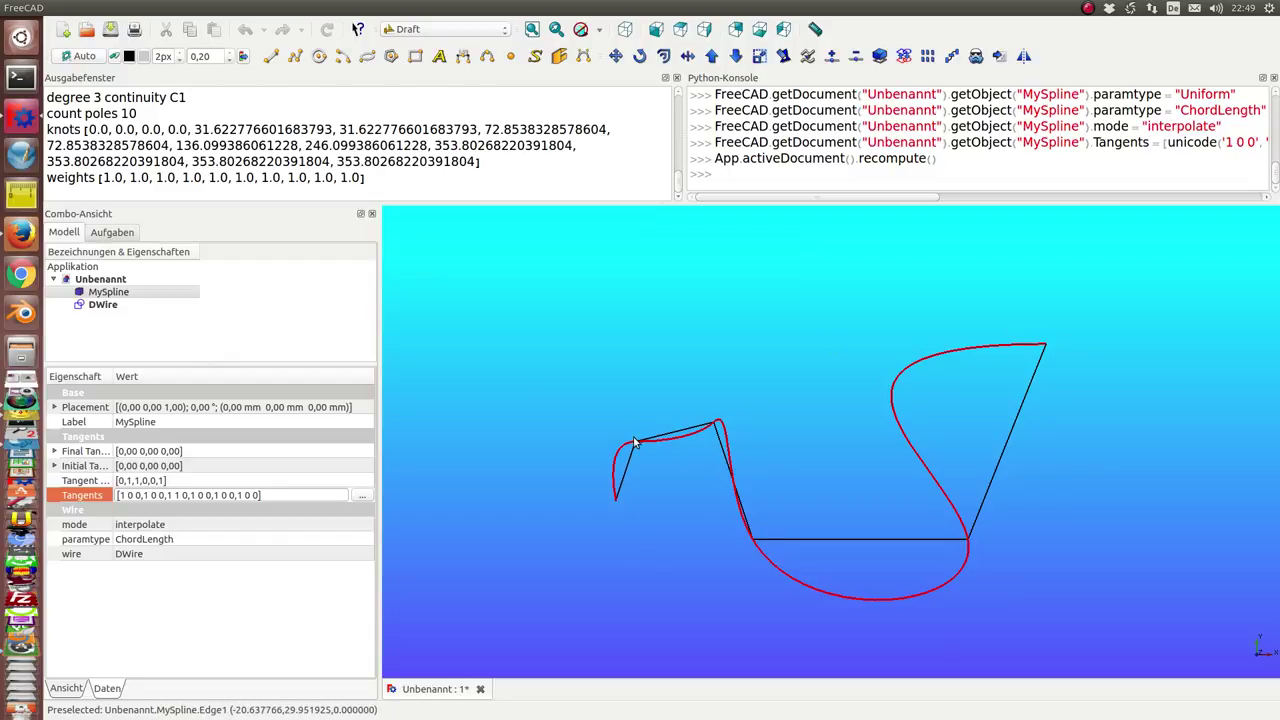
Change the second tangent vector to 1 1 0 in the Tangents list.
click(362, 496)
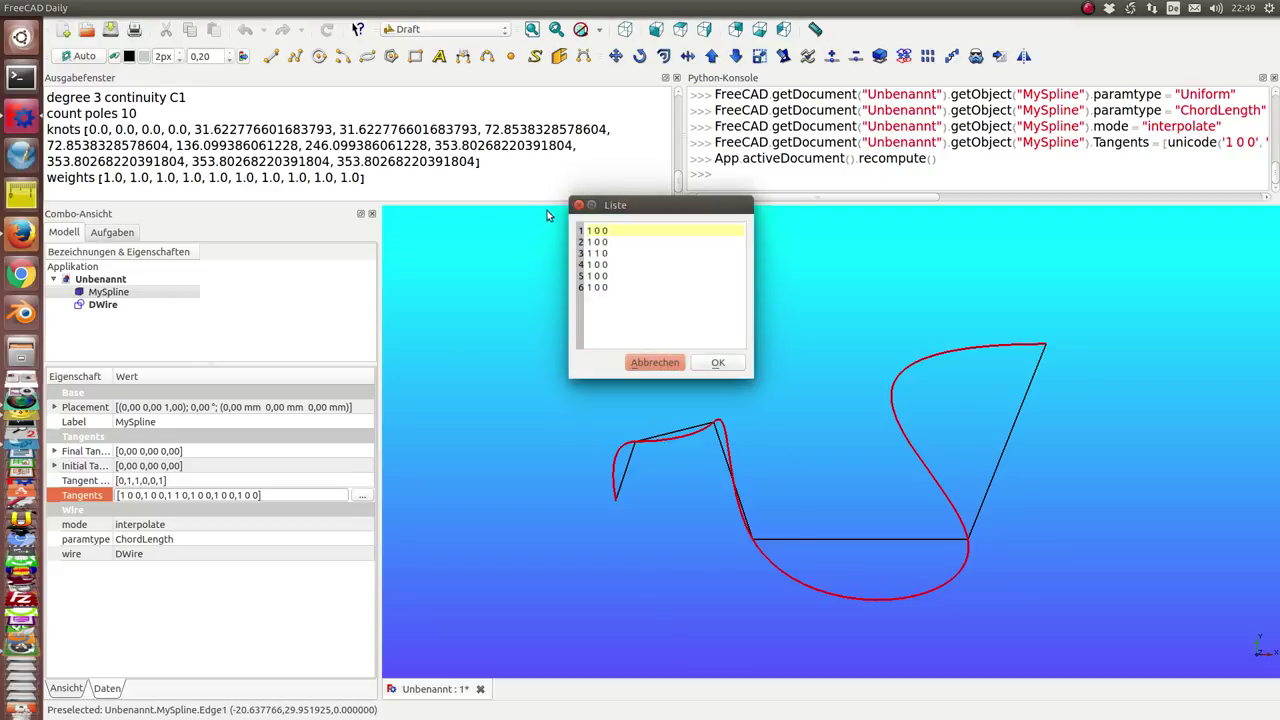
click(596, 241)
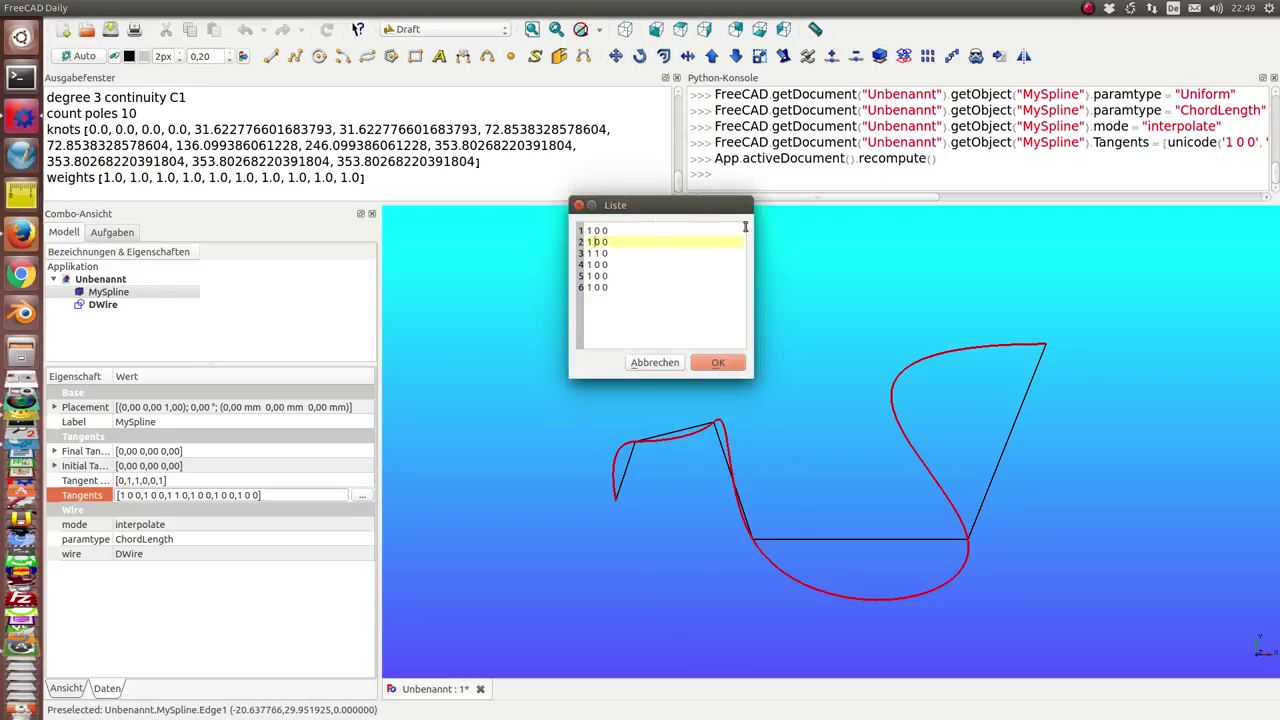
text(1)
click(727, 364)
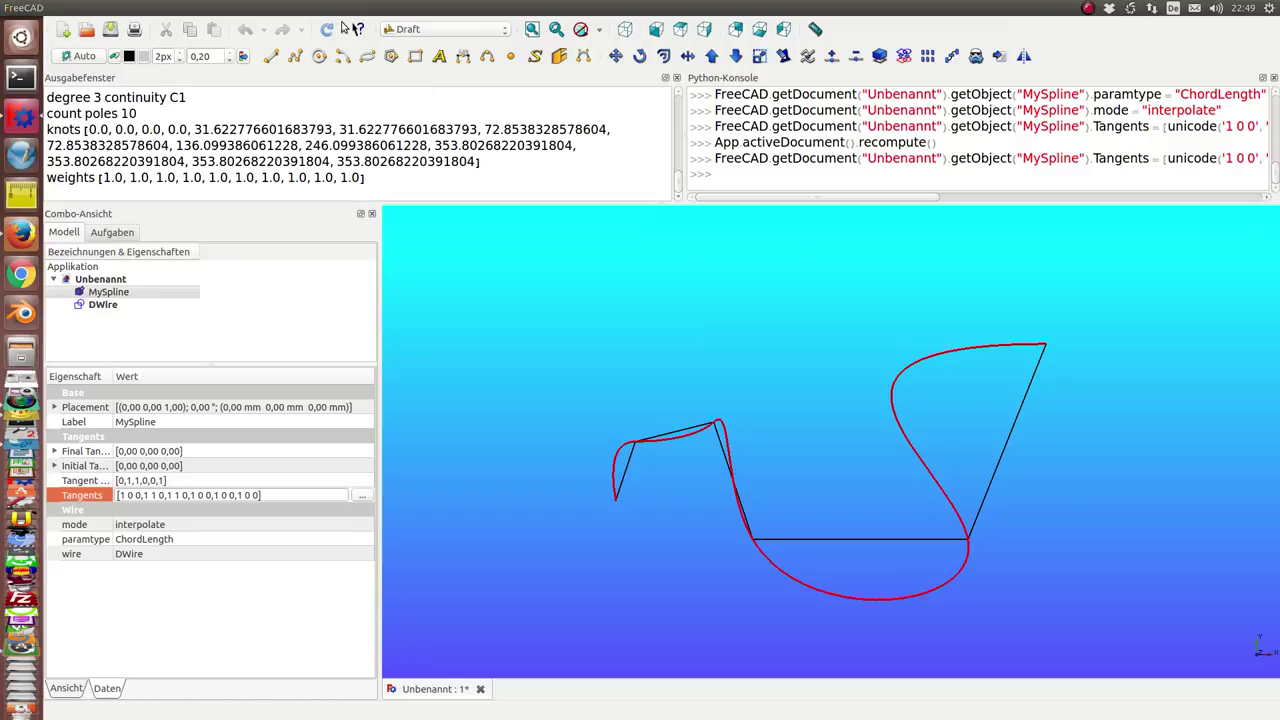
Recompute, set TangentFlags to 0,0,0,0,0,1, then recompute again.
click(329, 30)
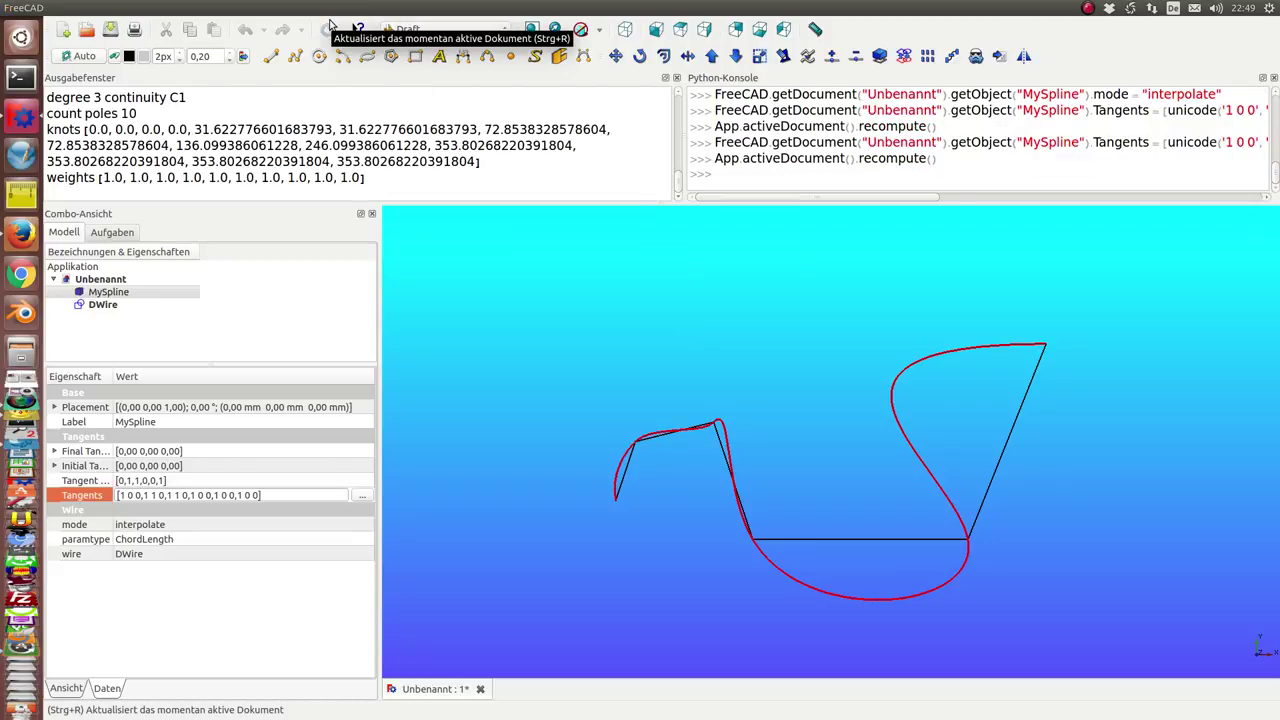
click(266, 481)
click(362, 481)
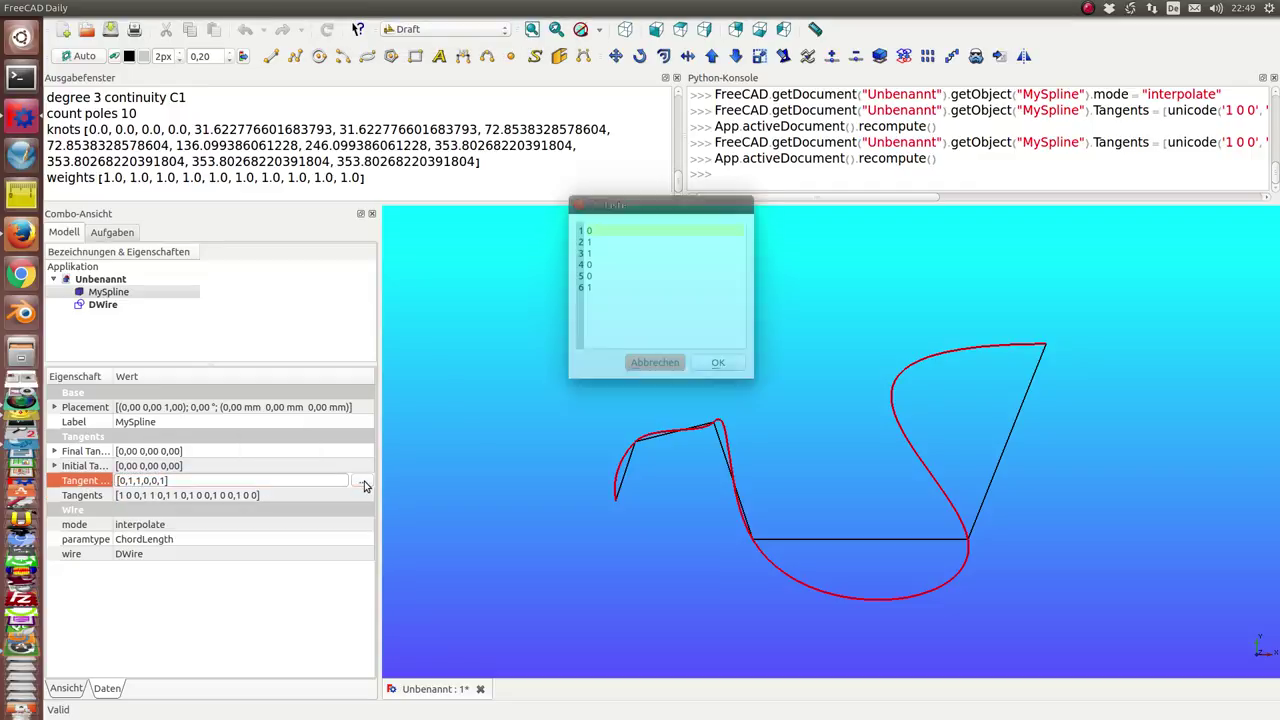
click(619, 237)
text(0)
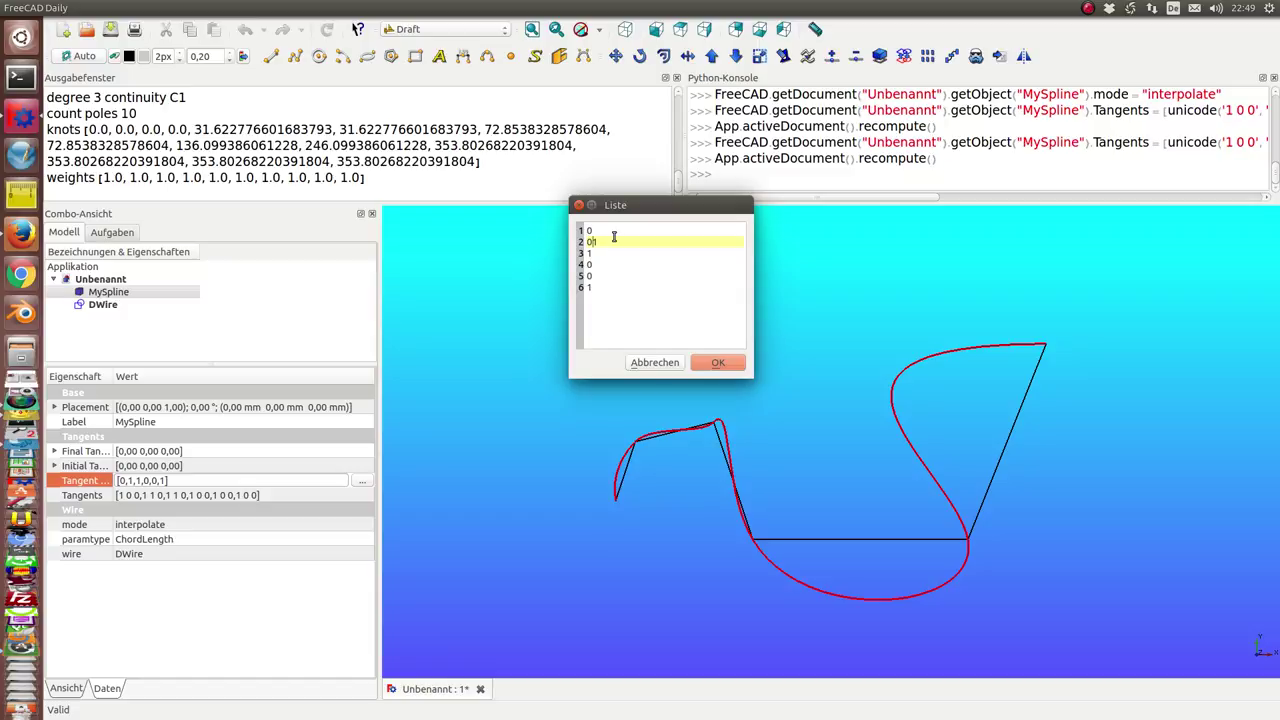
key(Down)
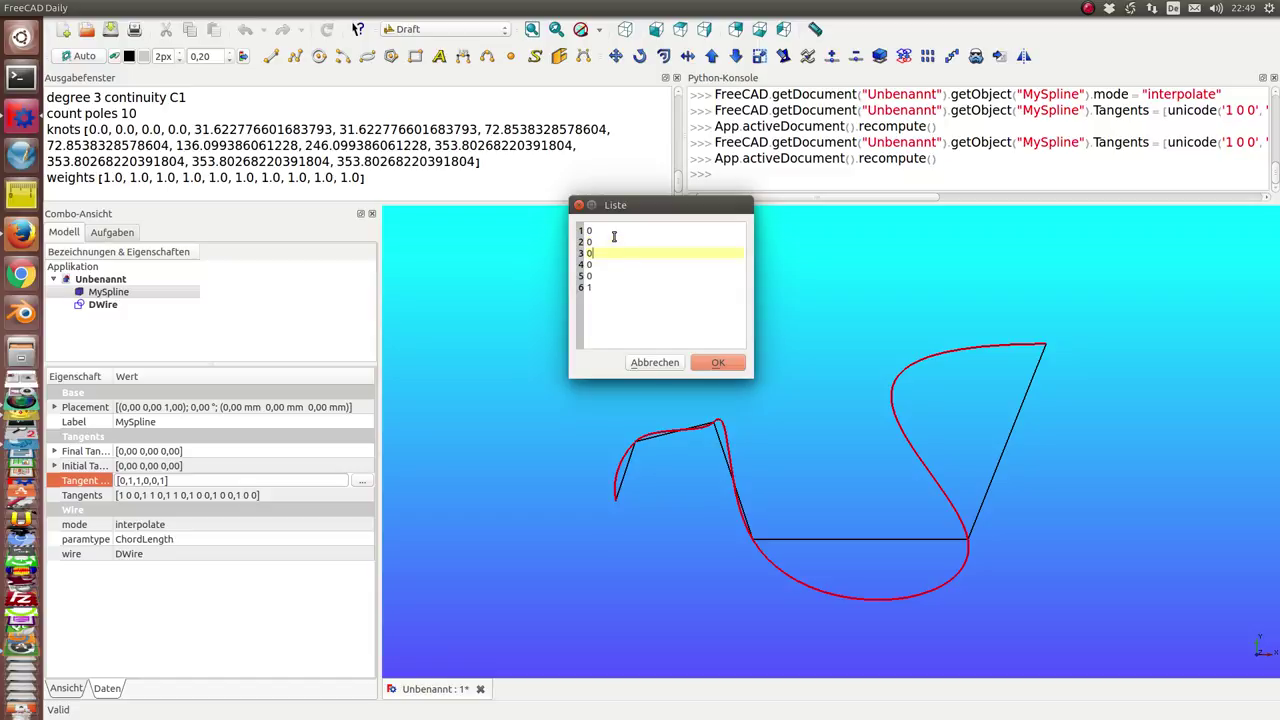
click(740, 362)
click(328, 30)
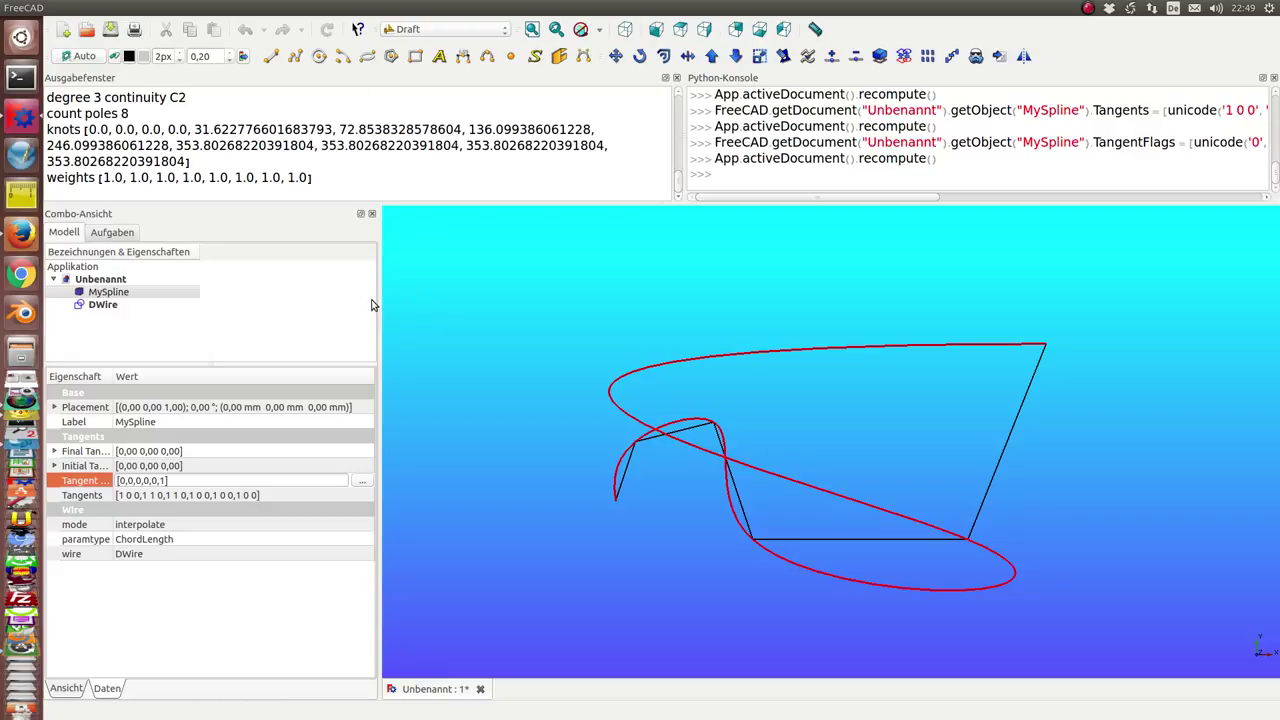
Widen the property list and set Final Tangent x to 1 and y to -1.
drag(380, 299, 469, 305)
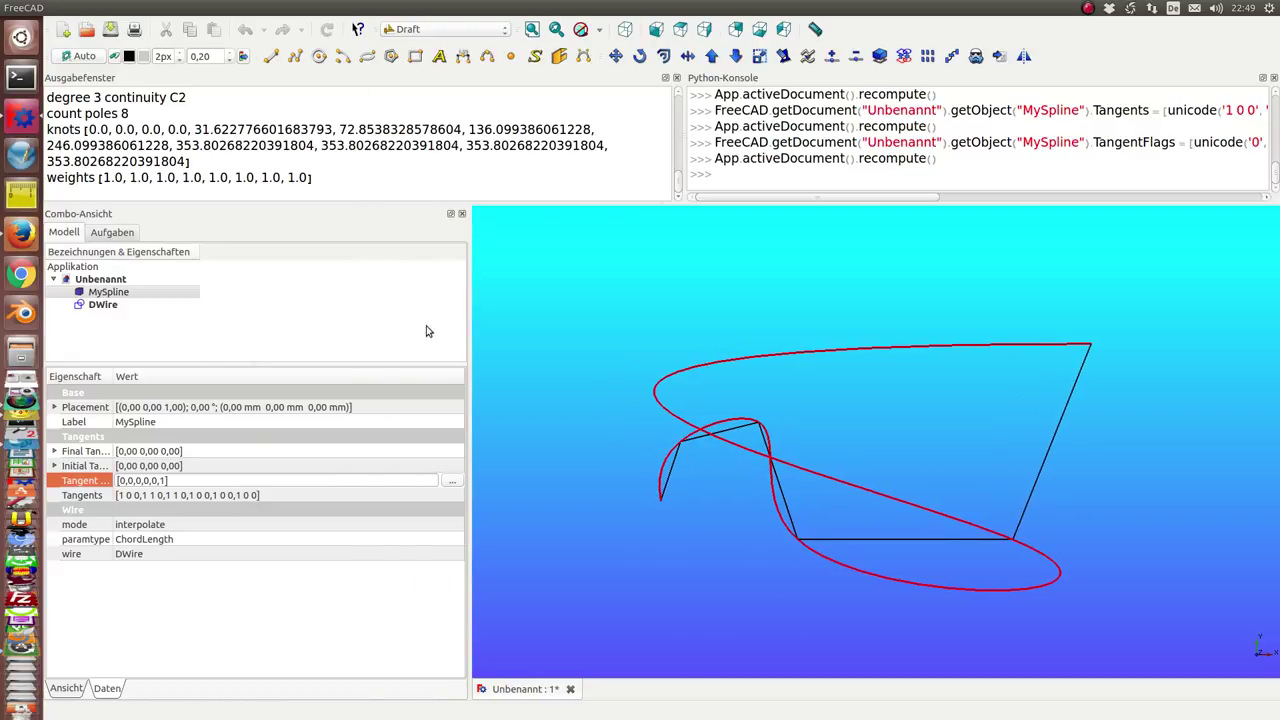
click(240, 451)
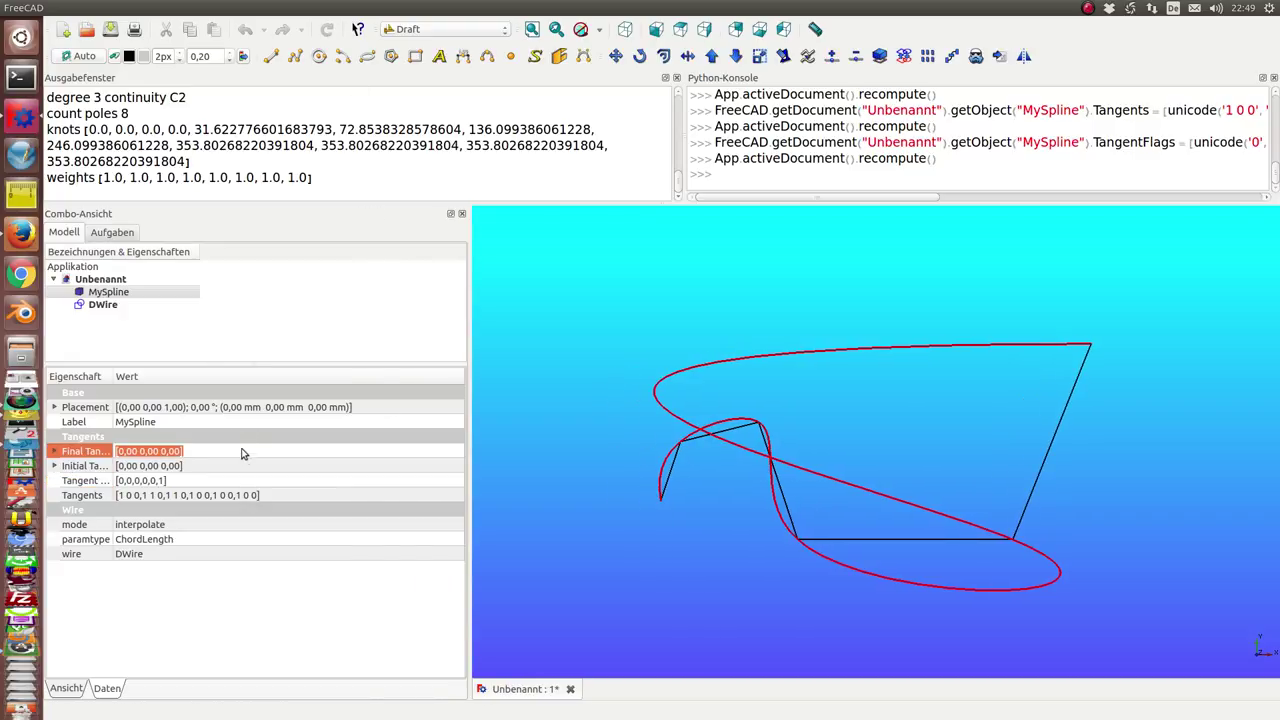
click(457, 457)
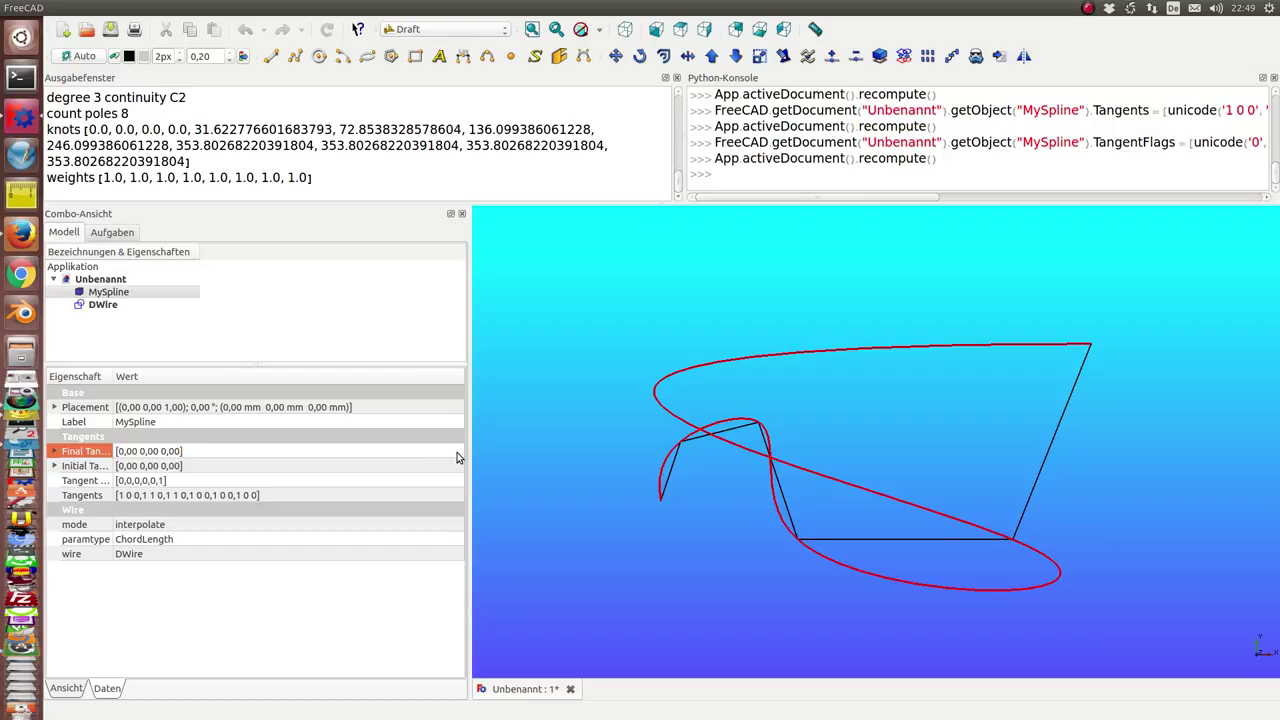
click(55, 451)
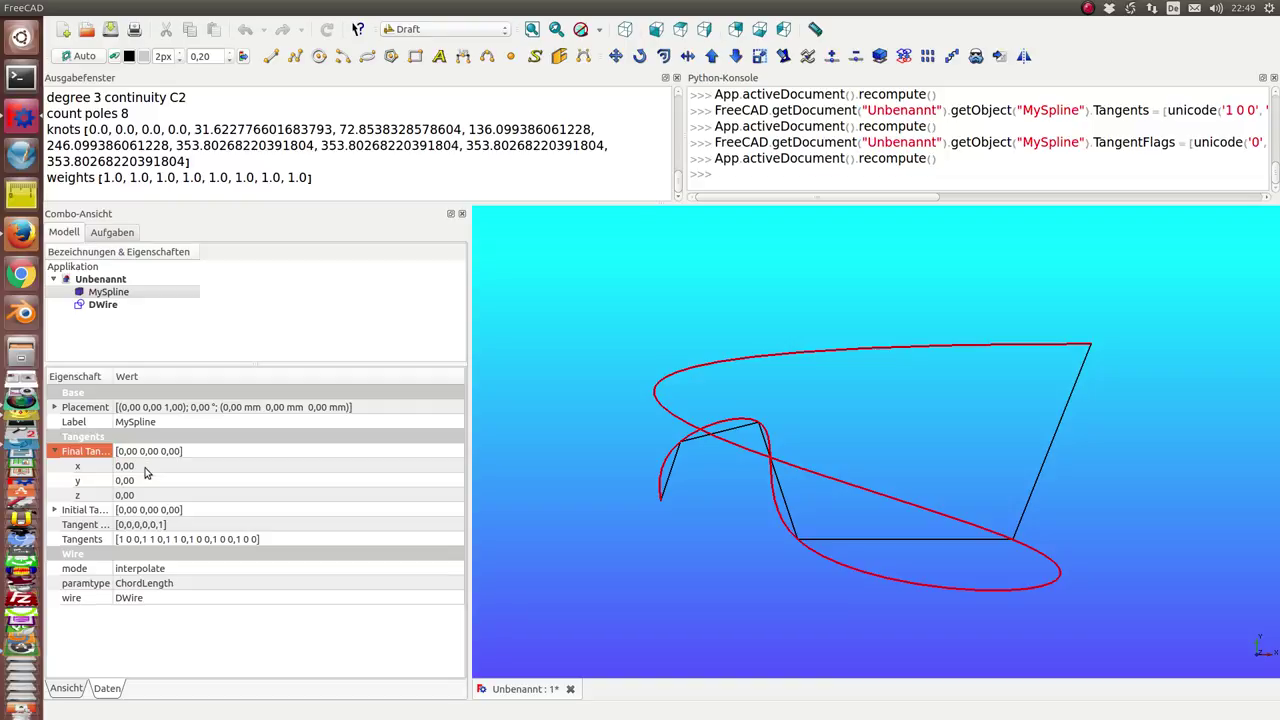
click(144, 467)
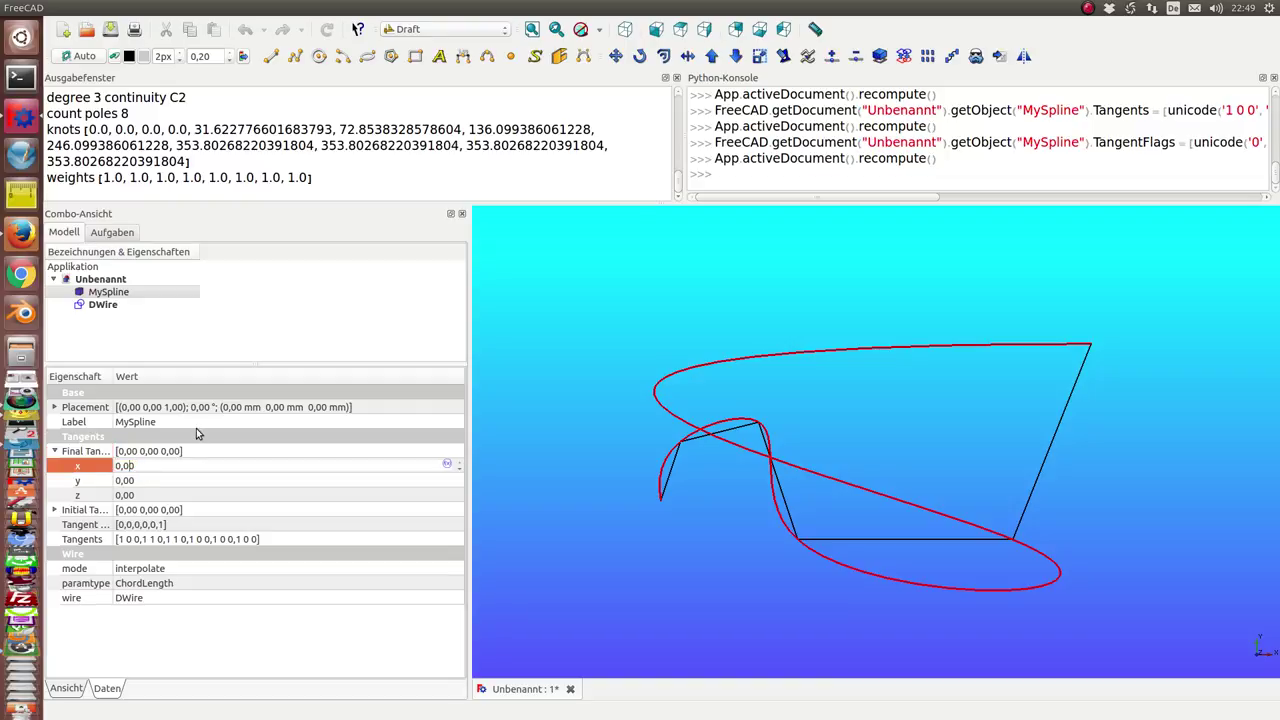
text(1)
key(Delete)
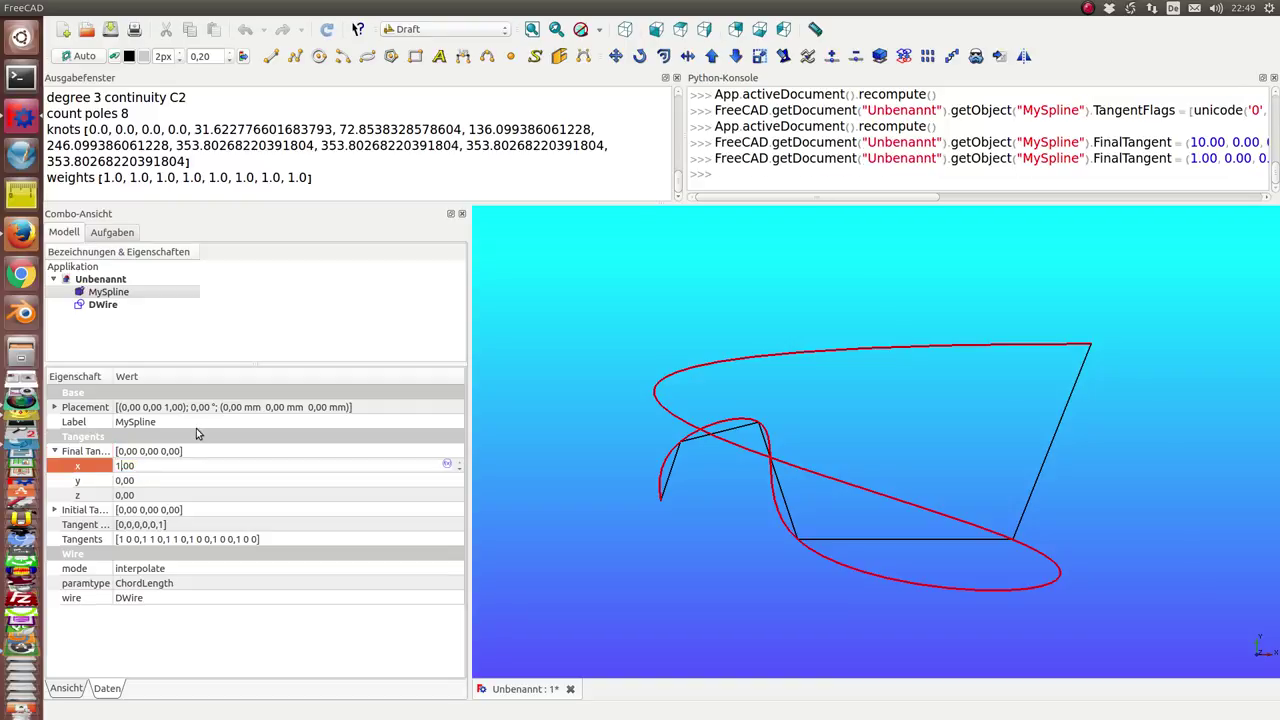
click(156, 479)
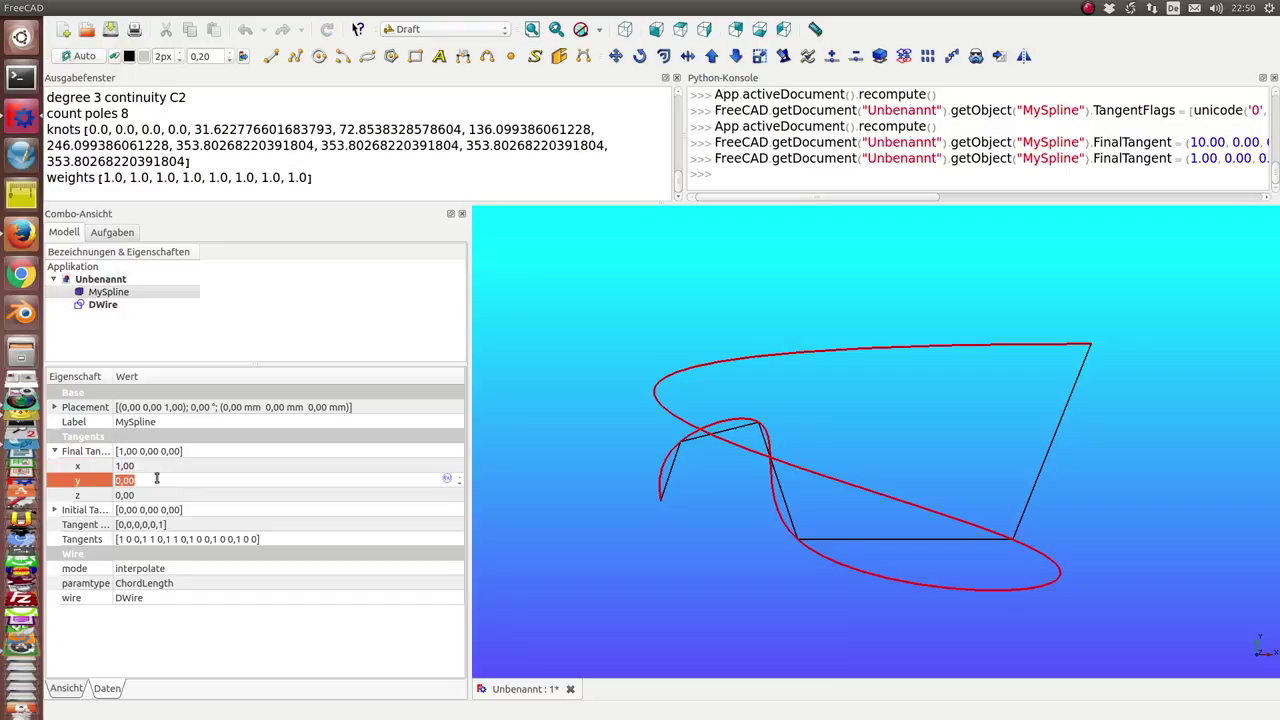
text(-1)
key(Delete)
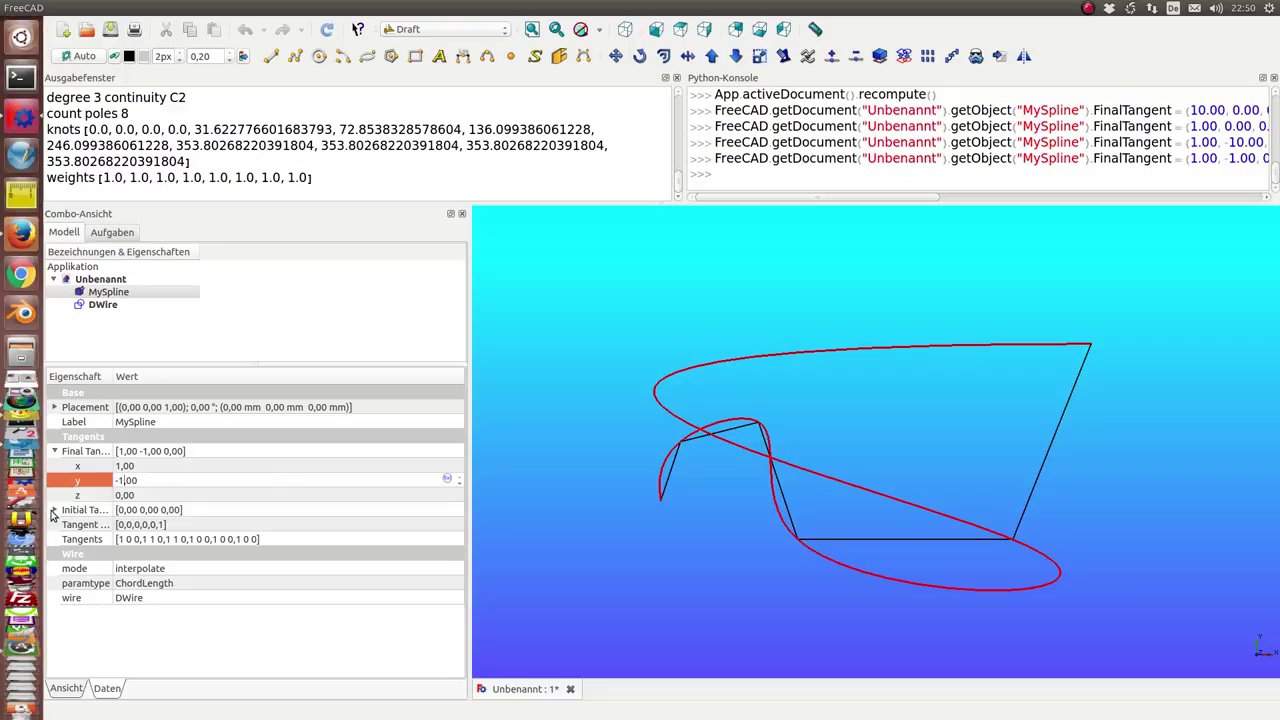
click(53, 510)
Enter 1 for both x and y of the Initial Tangent, making it 1, 1, 0.
click(148, 524)
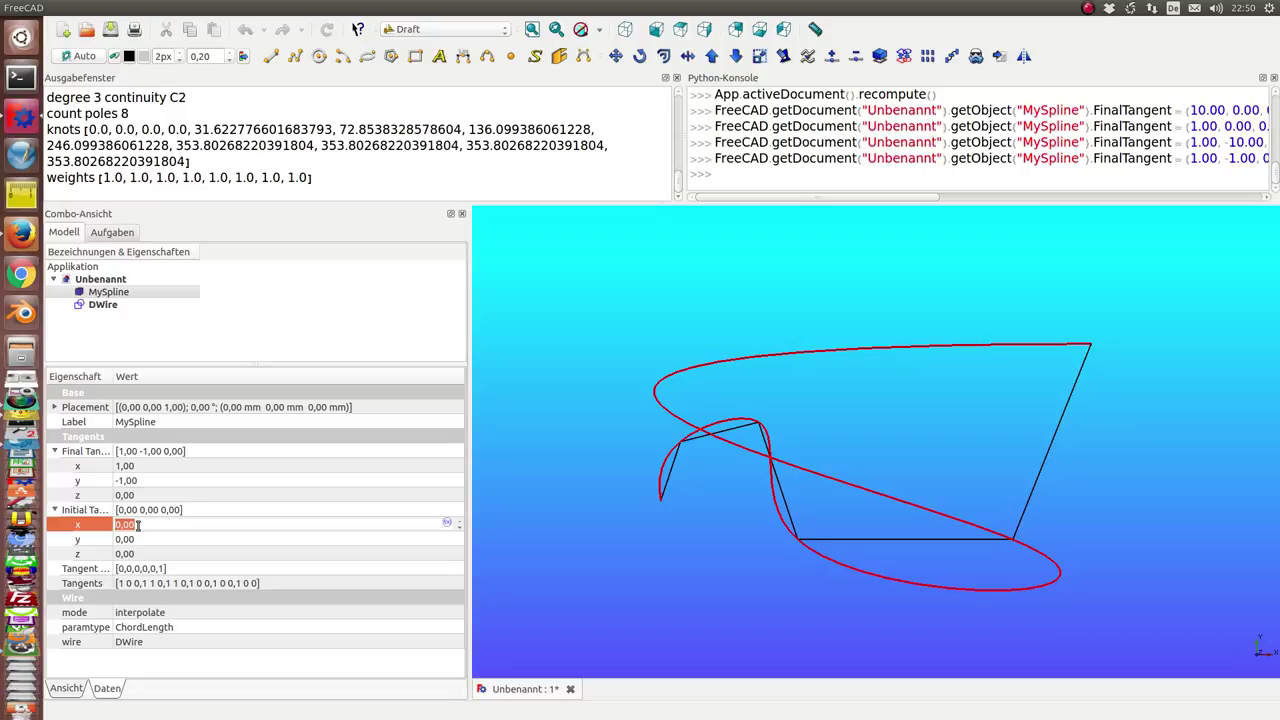
text(1)
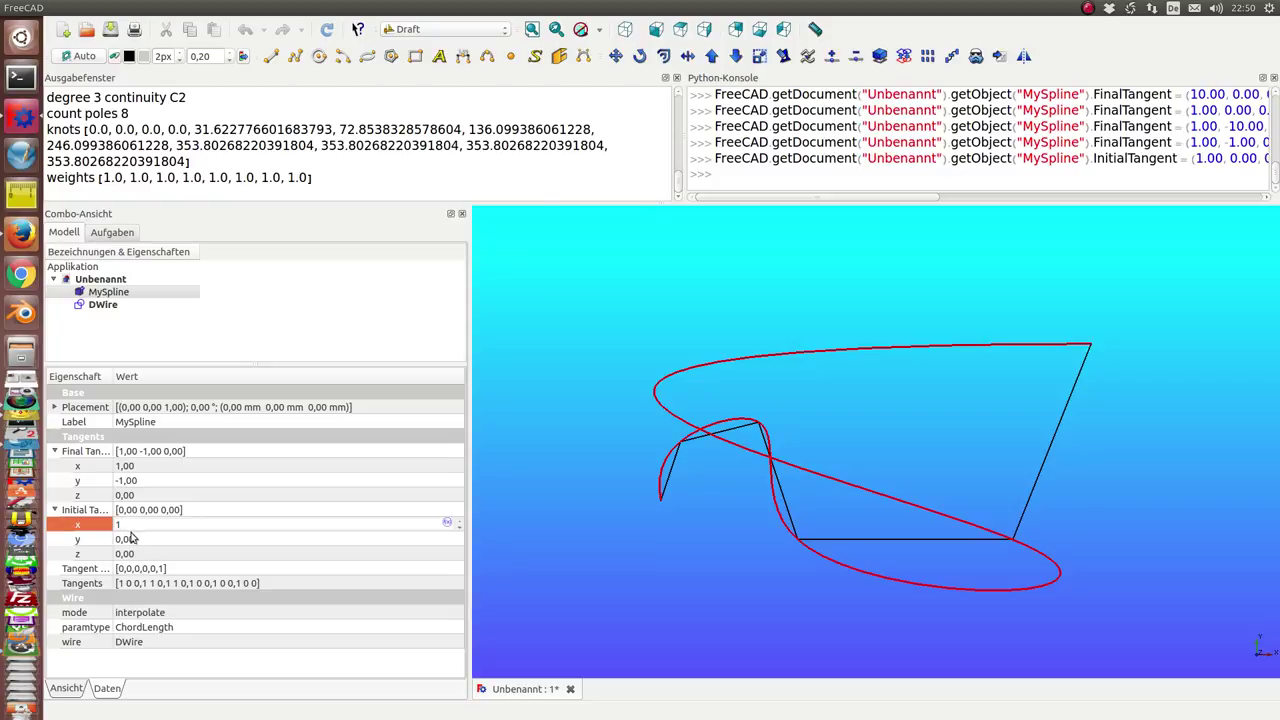
click(144, 540)
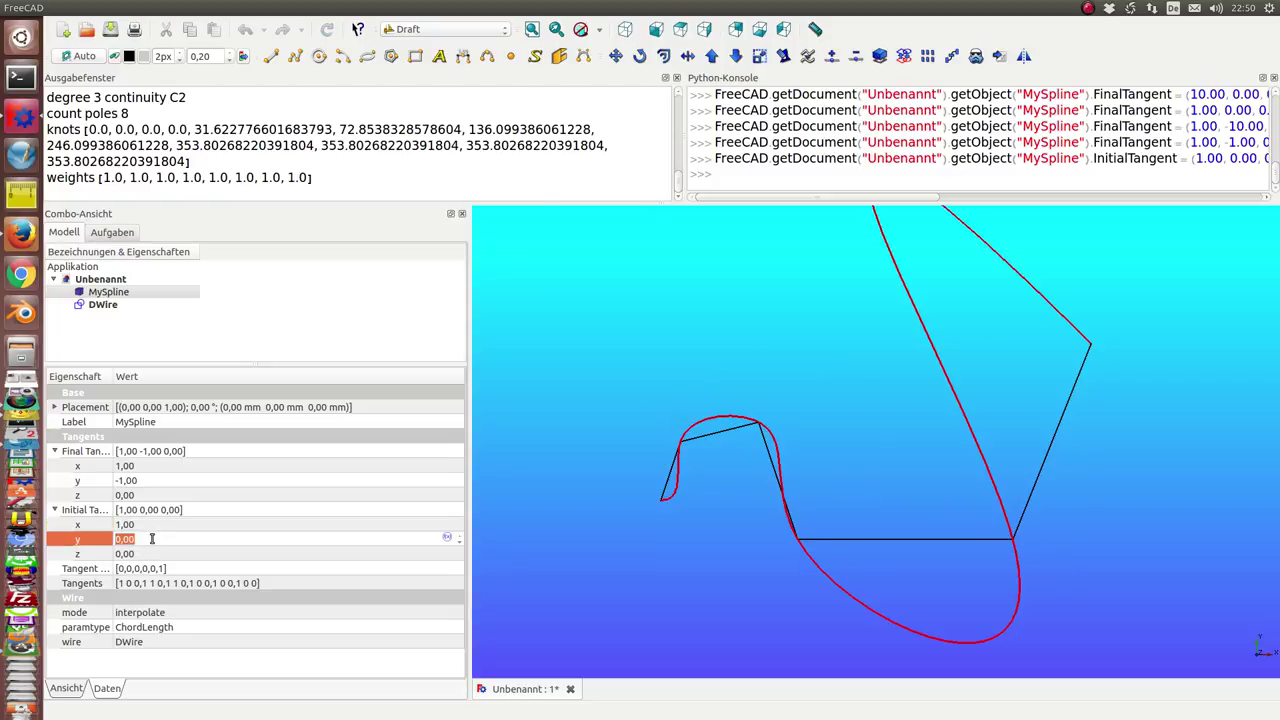
text(1)
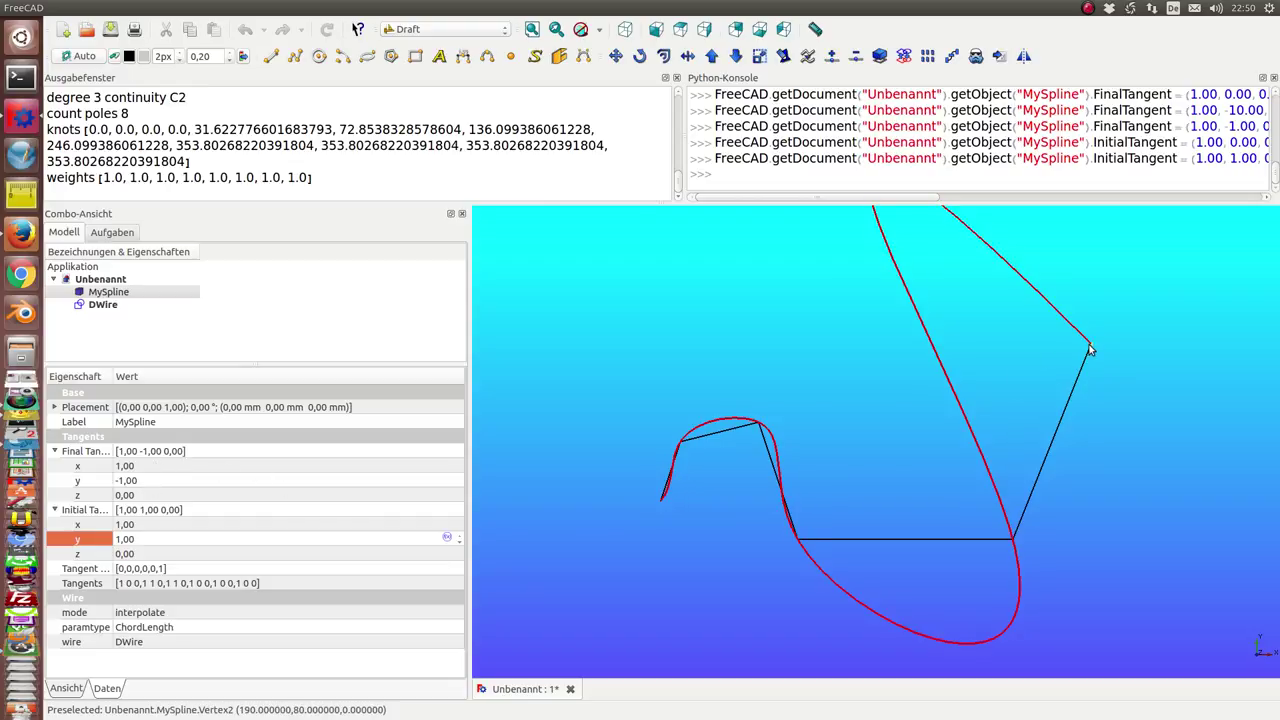
Set the y component of Final Tangent and Initial Tangent to 0, giving 1, 0, 0 for both.
click(164, 480)
text(0)
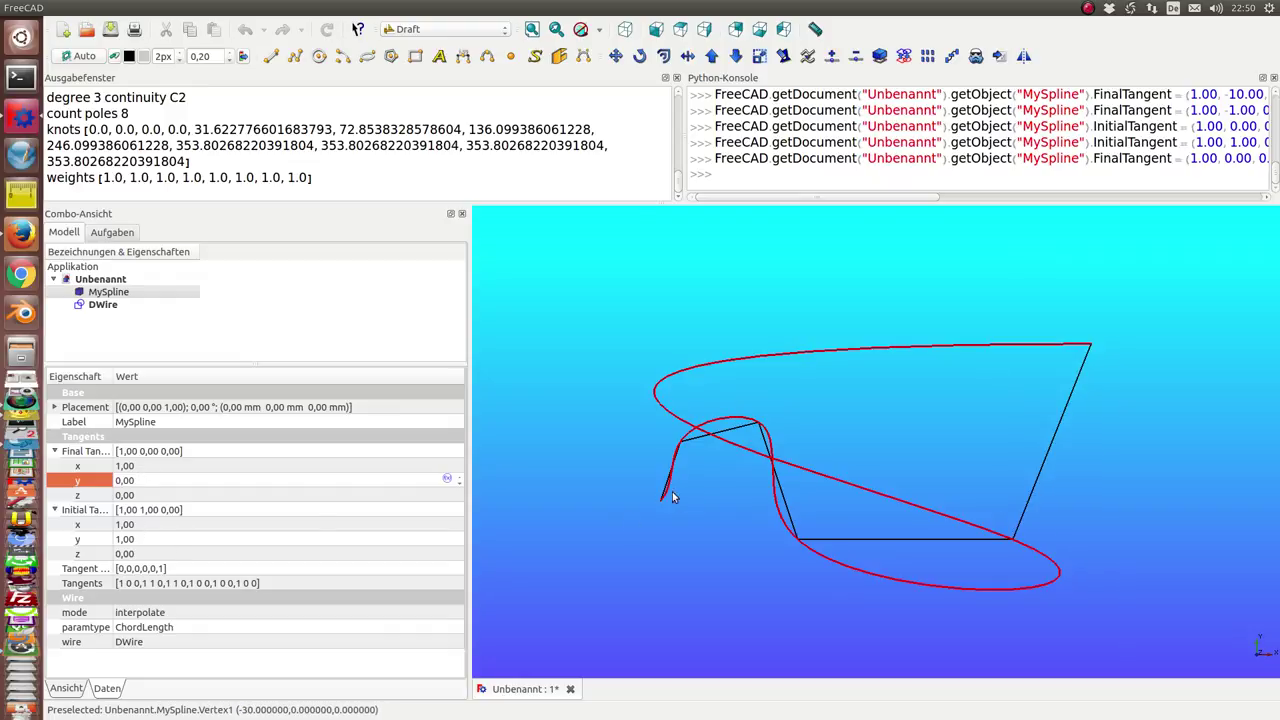
click(139, 539)
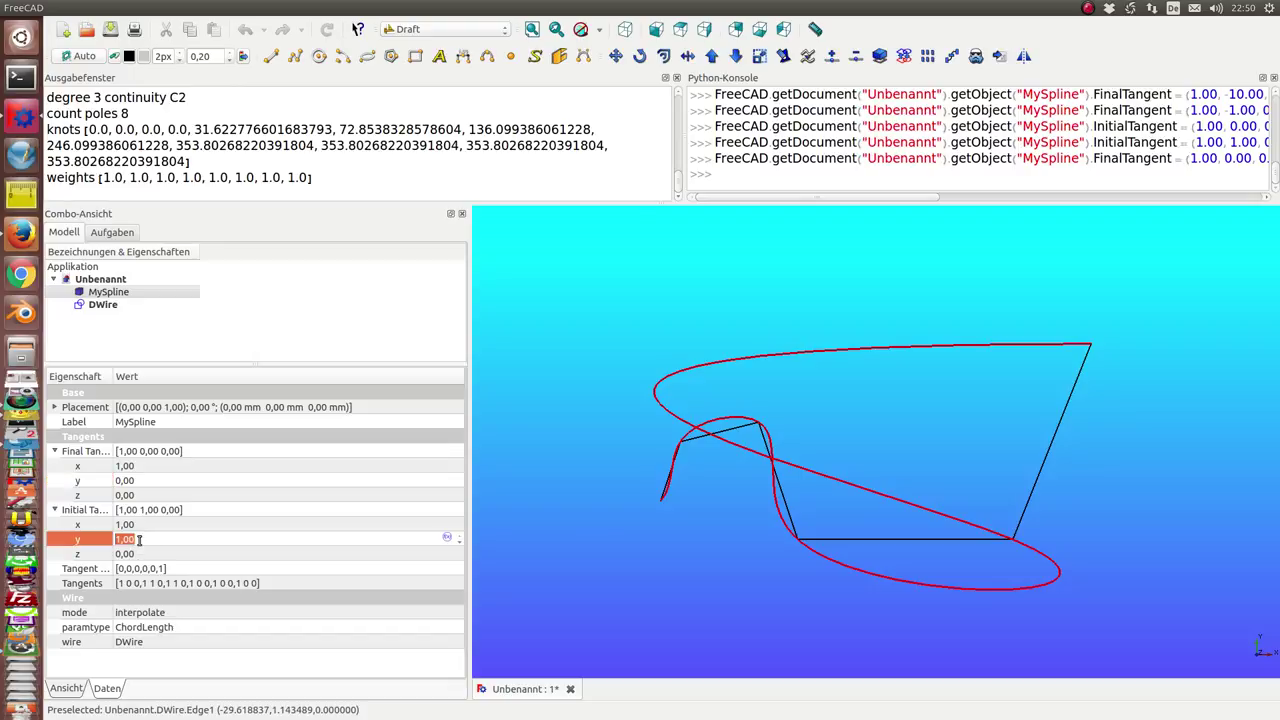
text(0)
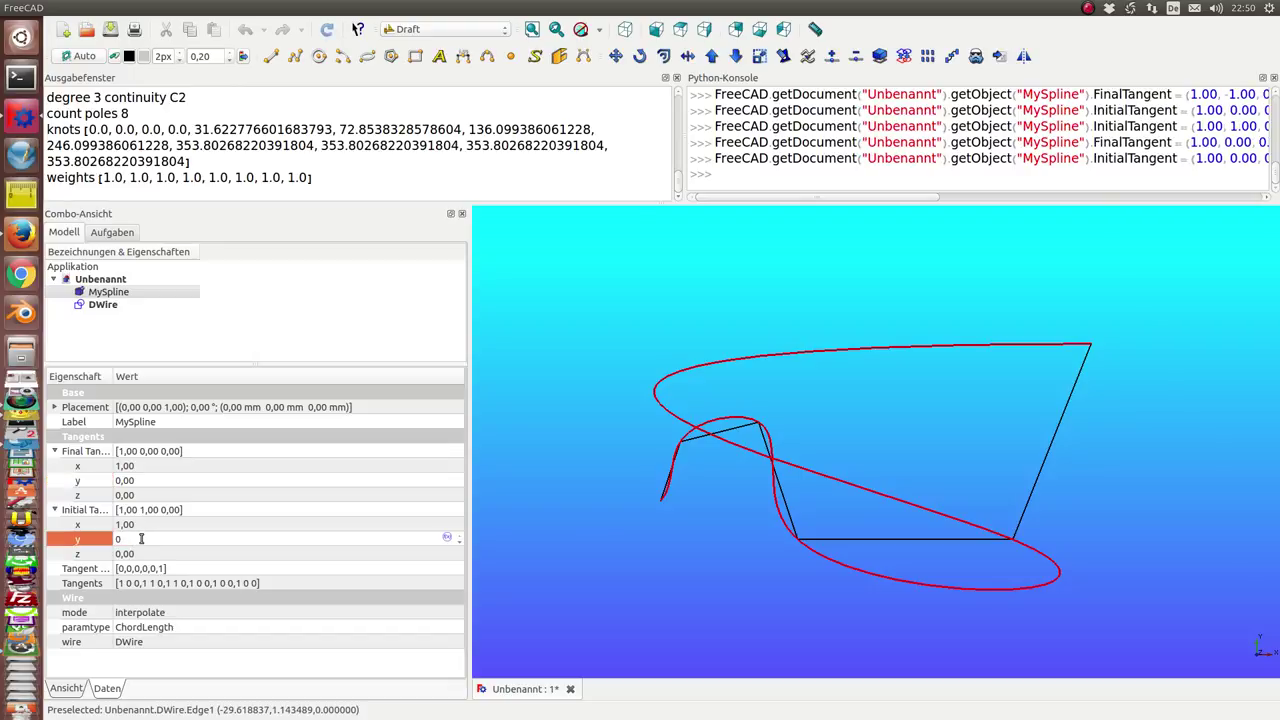
key(Return)
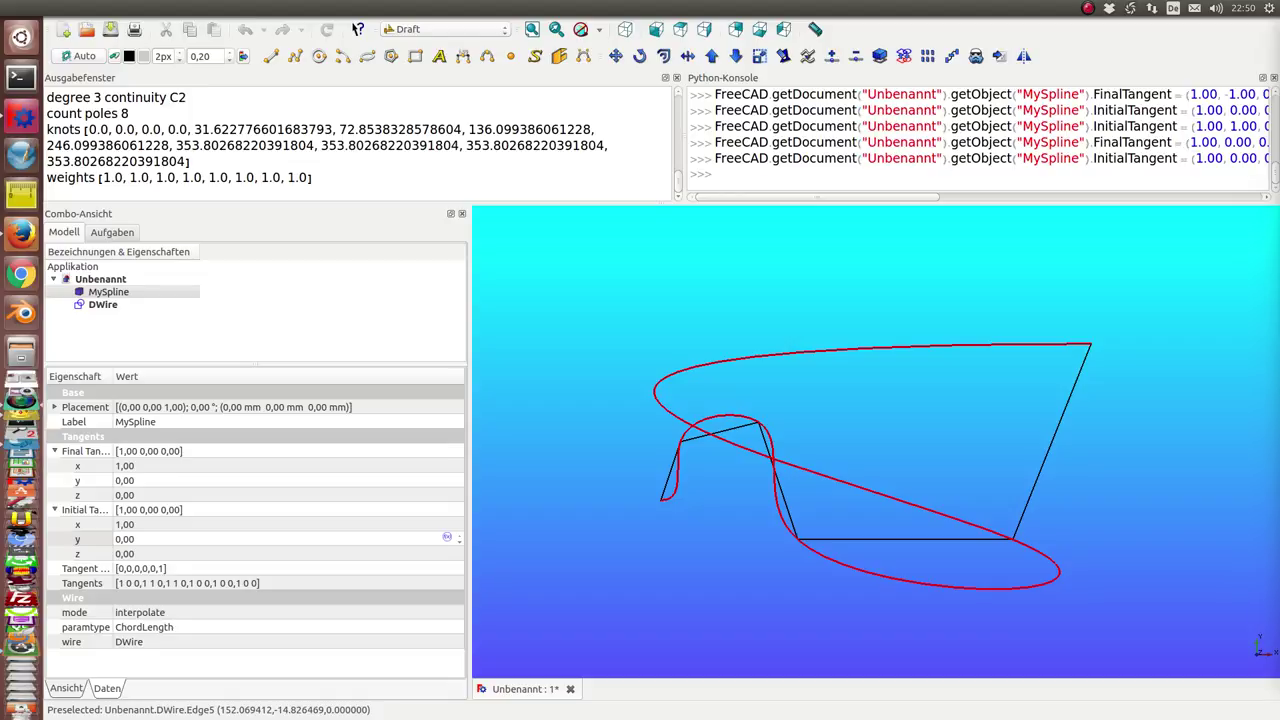
Set both Initial and Final Tangent z to 3, then orbit to view the lifted spline.
key(2)
click(120, 292)
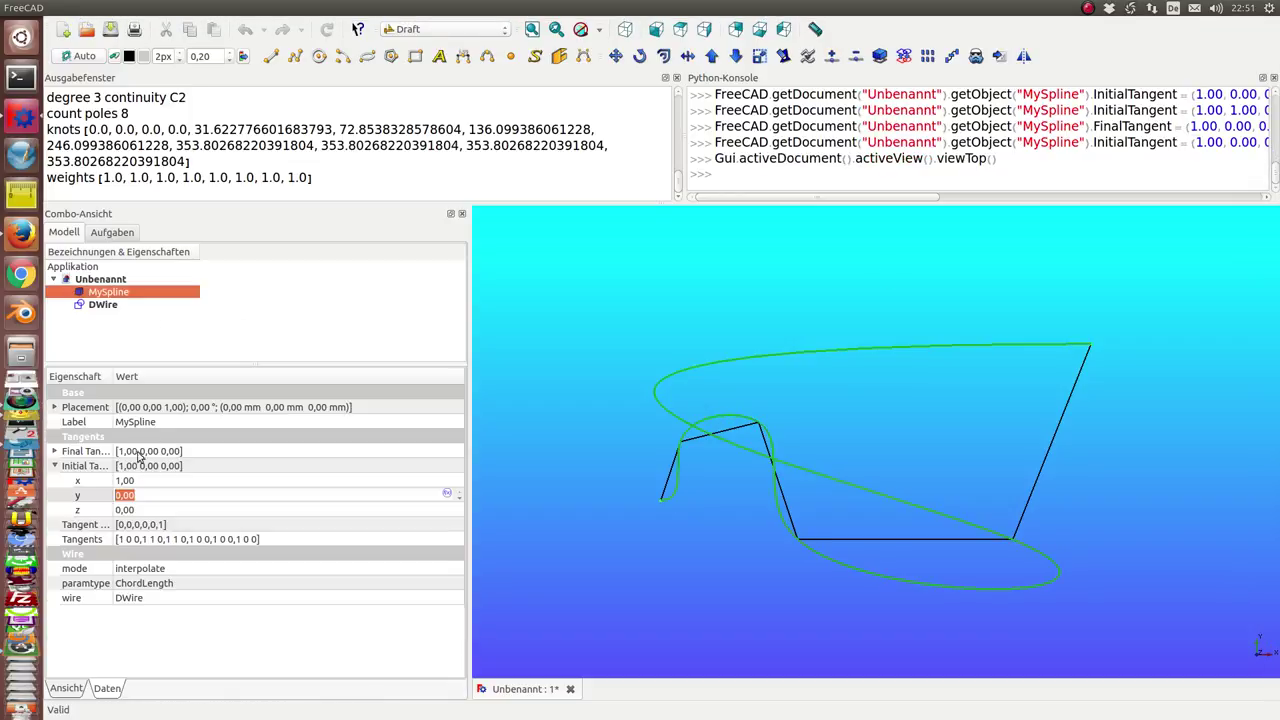
mouse_move(700, 363)
middle_down()
mouse_move(757, 294)
mouse_move(851, 377)
mouse_move(738, 464)
mouse_move(586, 463)
mouse_move(783, 309)
mouse_move(771, 343)
middle_up()
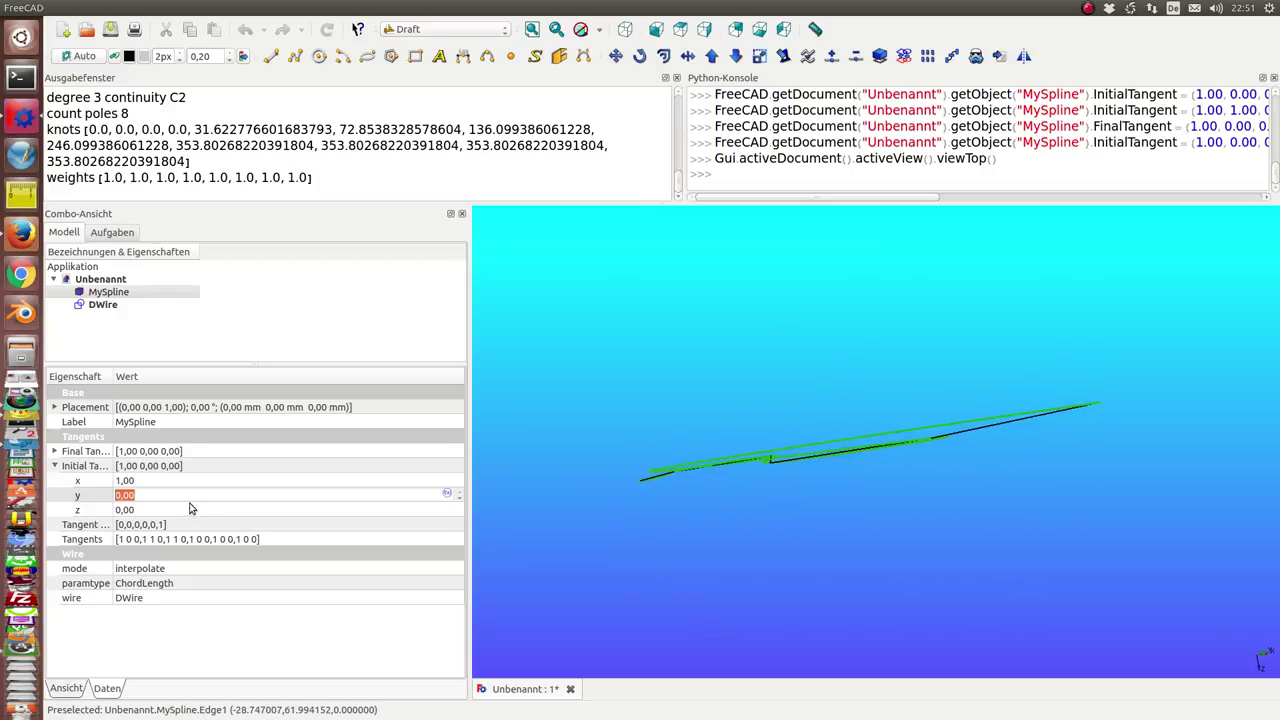
click(152, 510)
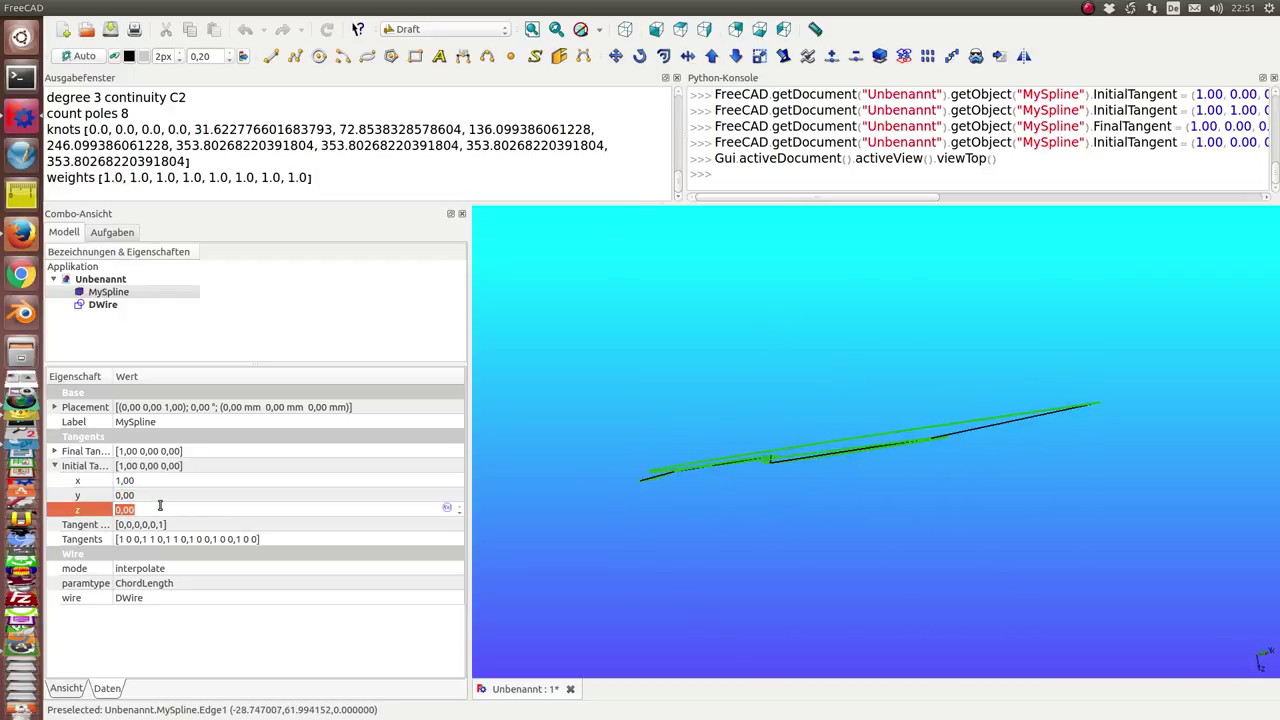
text(3)
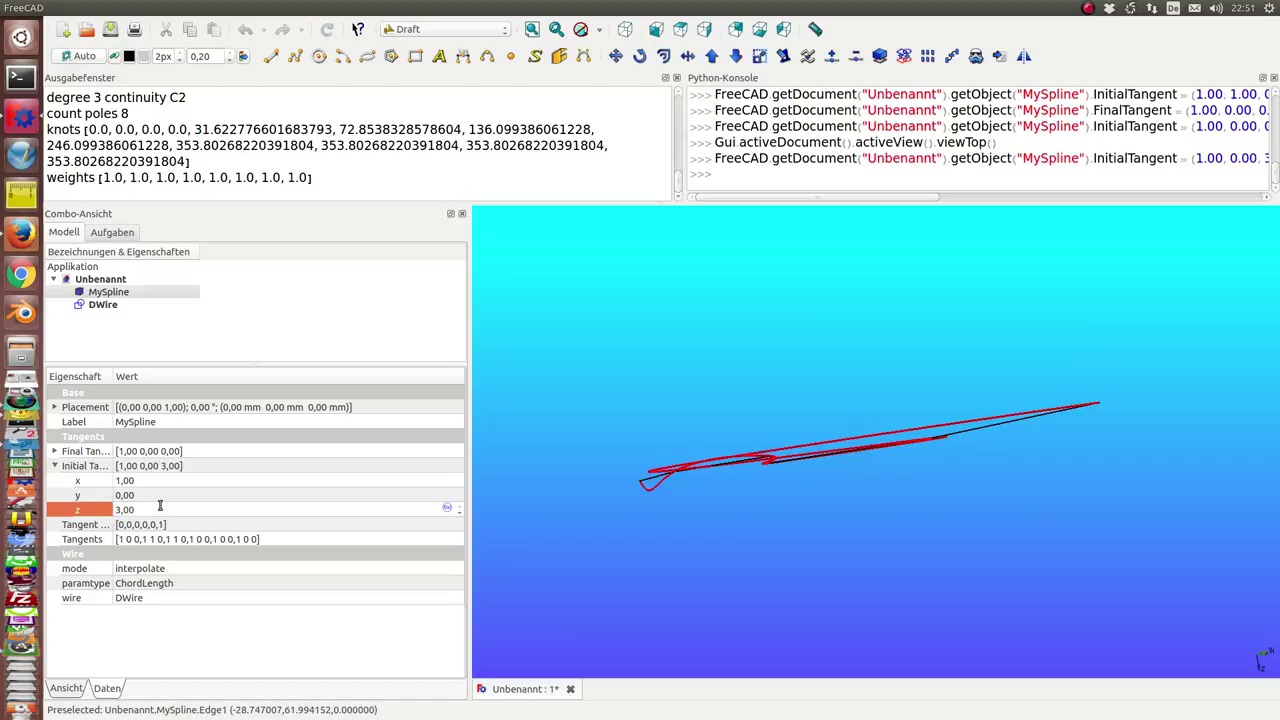
click(54, 451)
click(157, 496)
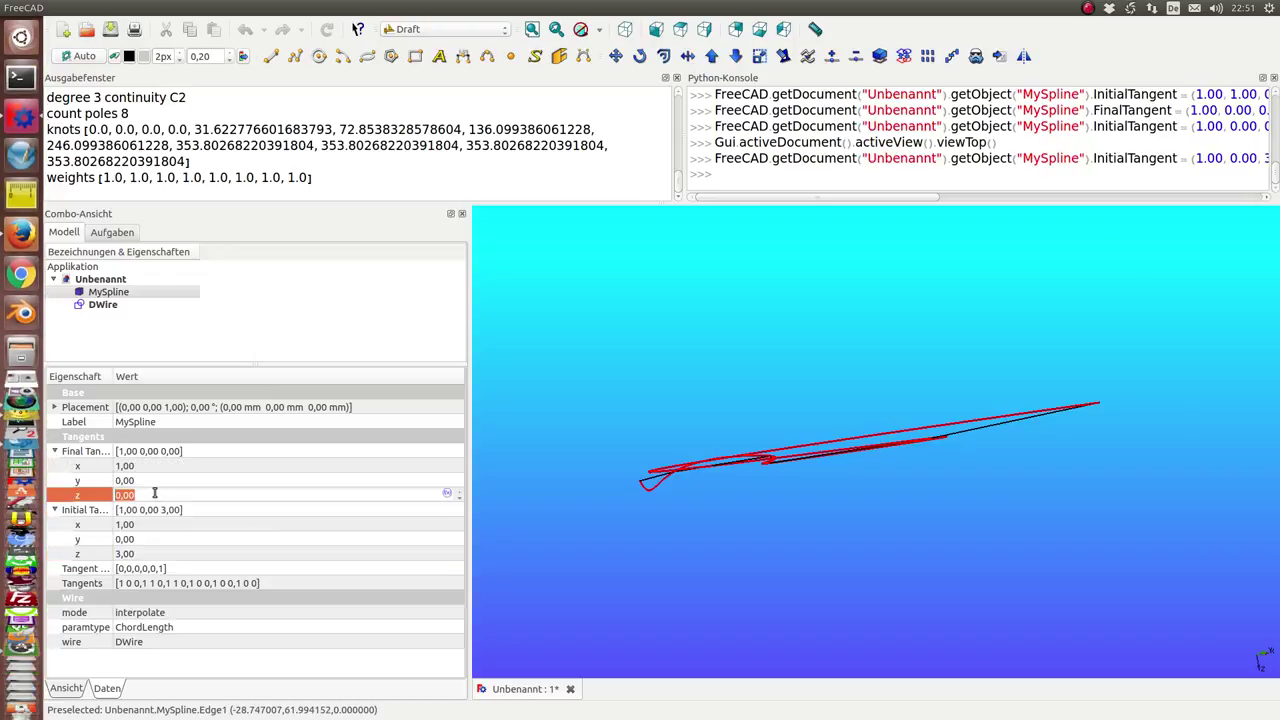
text(3)
key(Return)
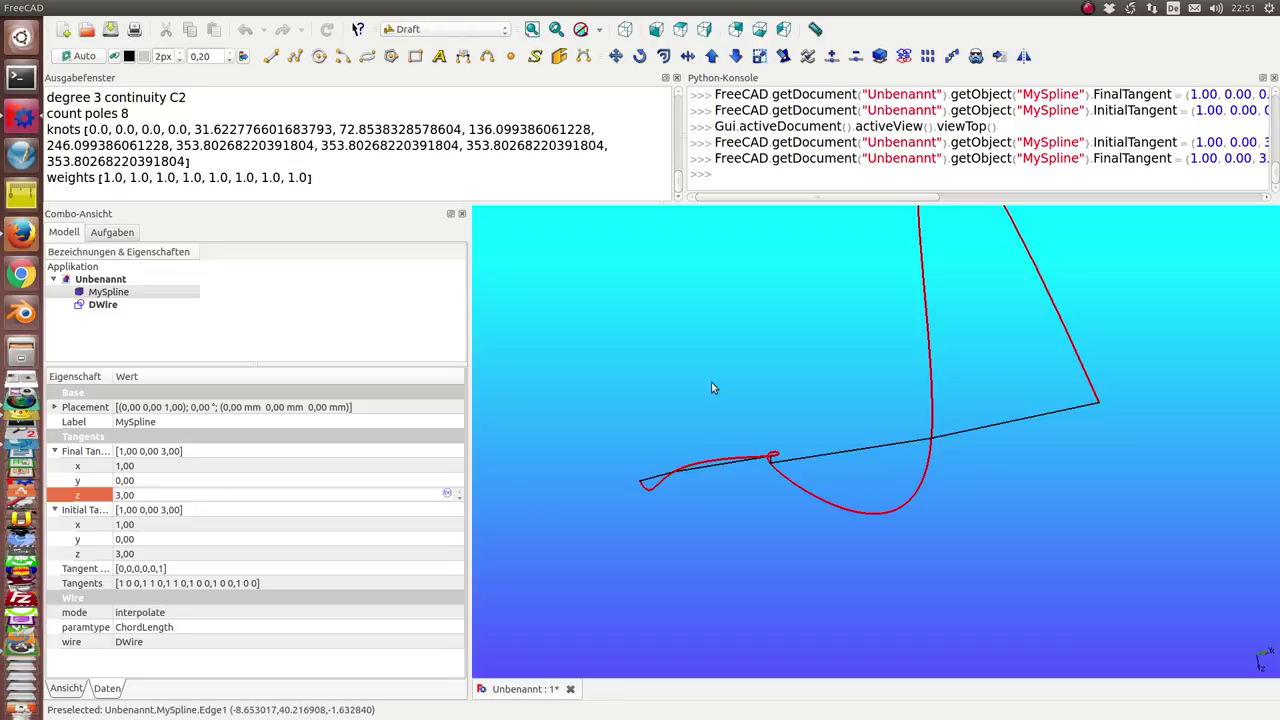
mouse_move(711, 382)
middle_down()
mouse_move(789, 416)
mouse_move(941, 426)
mouse_move(808, 428)
mouse_move(763, 371)
mouse_move(689, 354)
mouse_move(606, 400)
mouse_move(634, 460)
mouse_move(783, 460)
mouse_move(978, 400)
middle_up()
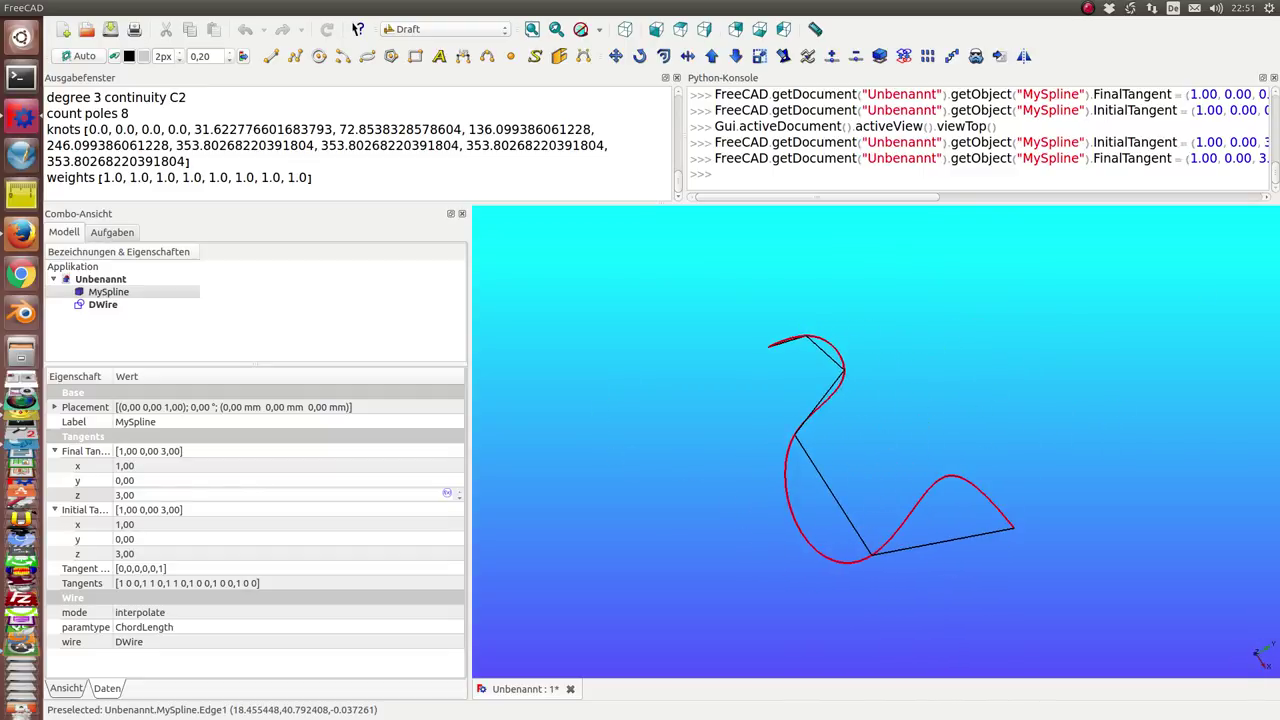